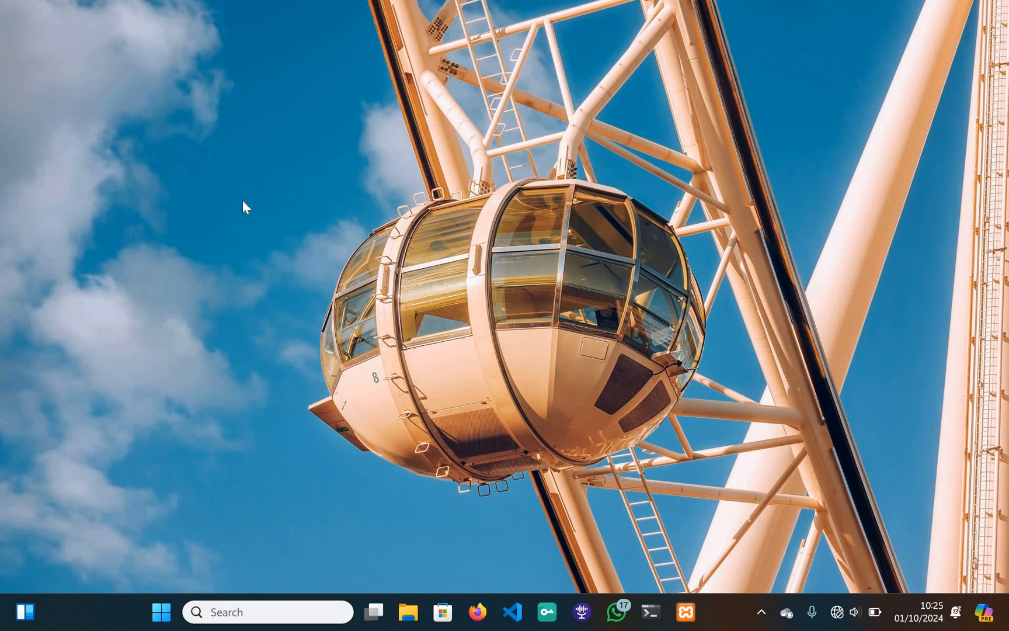
pyautogui.rightClick(244, 205)
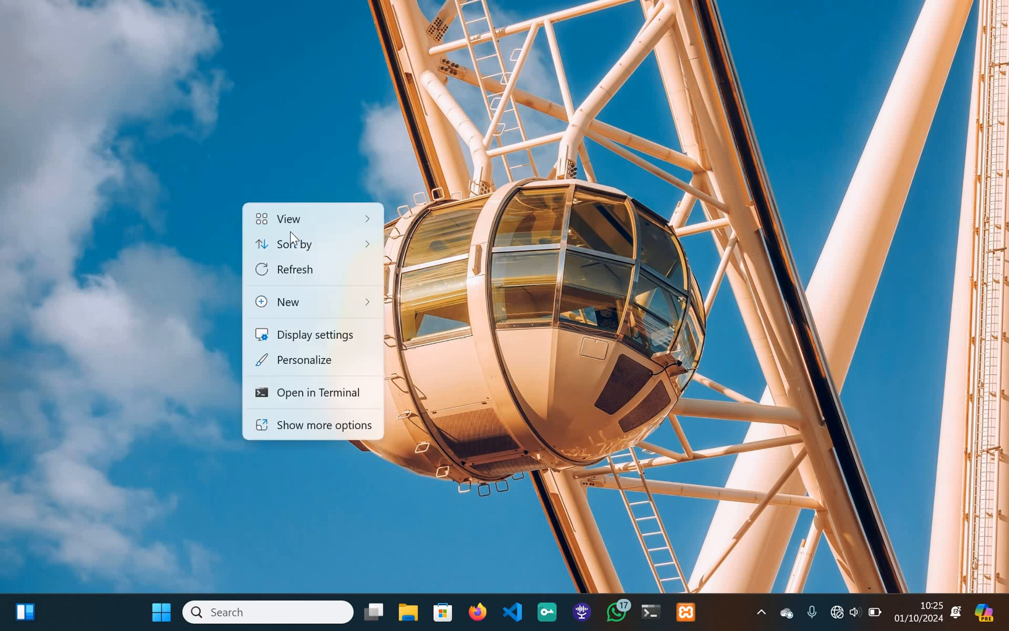
pyautogui.click(103, 468)
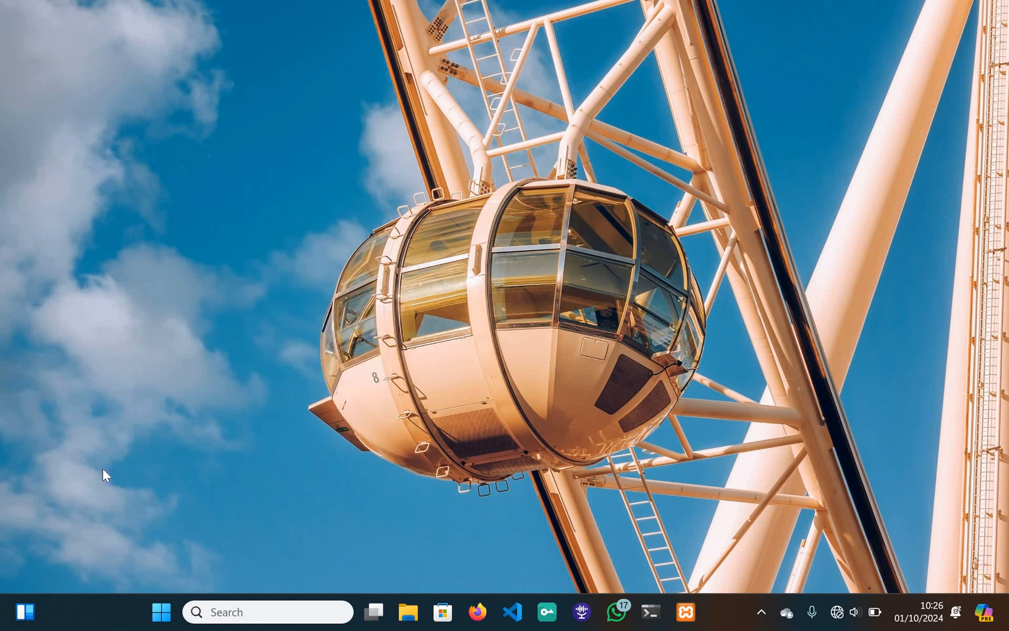
# Step: Try to find This PC by searching Windows for "this pc", and clear the query
pyautogui.click(161, 613)
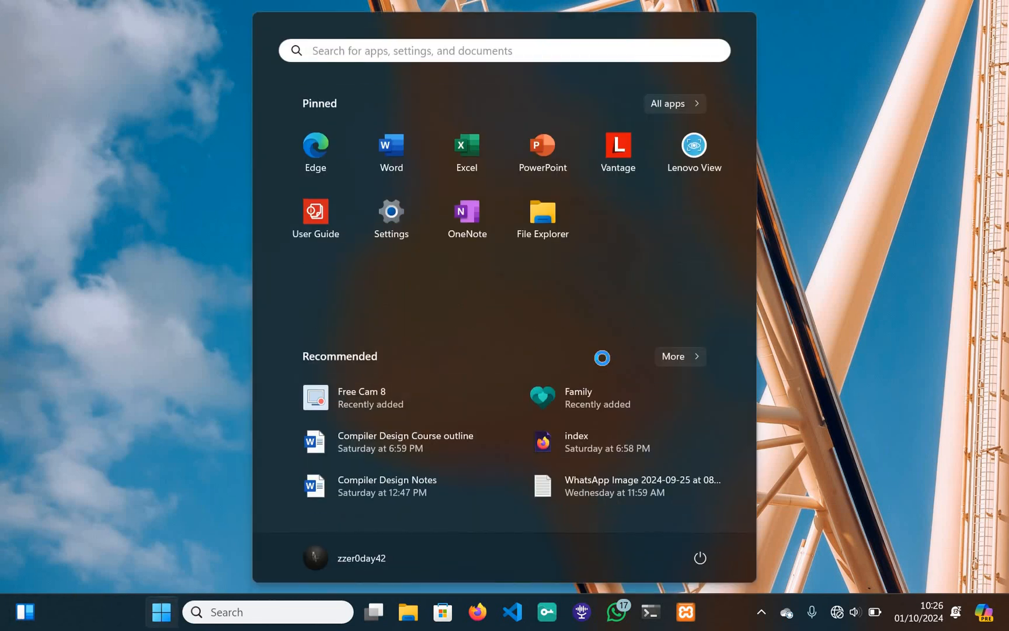
pyautogui.write('this')
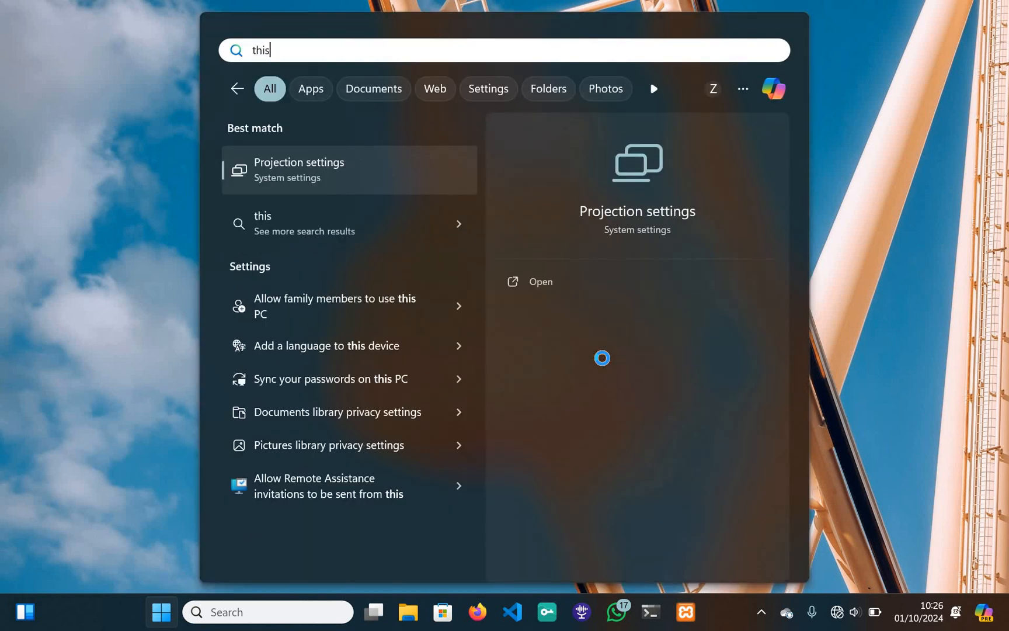
pyautogui.write(' pc')
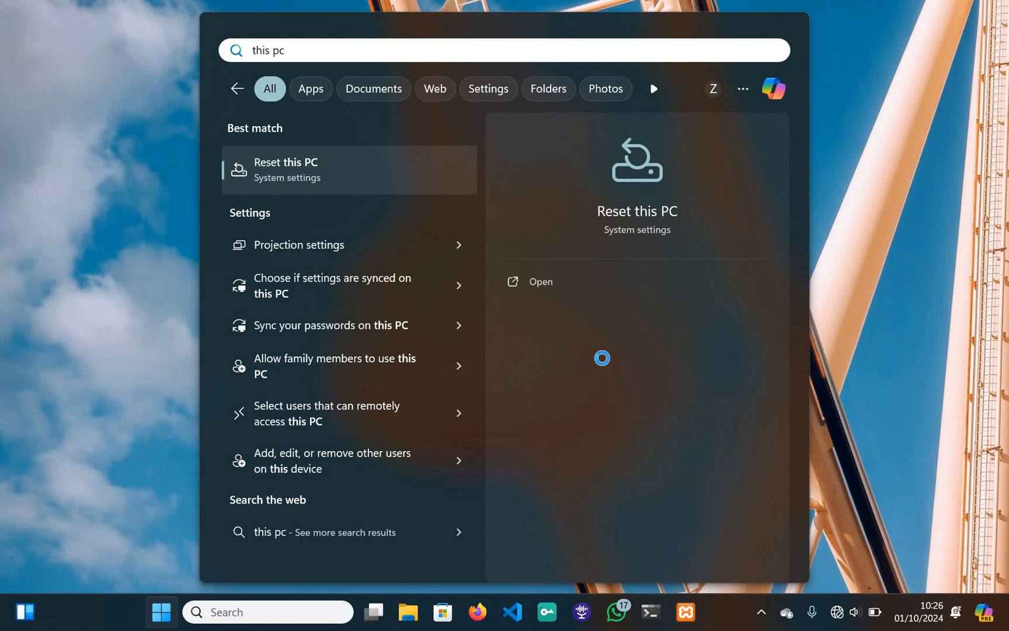
pyautogui.press('BackSpace')
pyautogui.press('BackSpace')
pyautogui.press('BackSpace')
pyautogui.press('BackSpace')
pyautogui.press('BackSpace')
pyautogui.press('BackSpace')
pyautogui.press('BackSpace')
pyautogui.press('BackSpace')
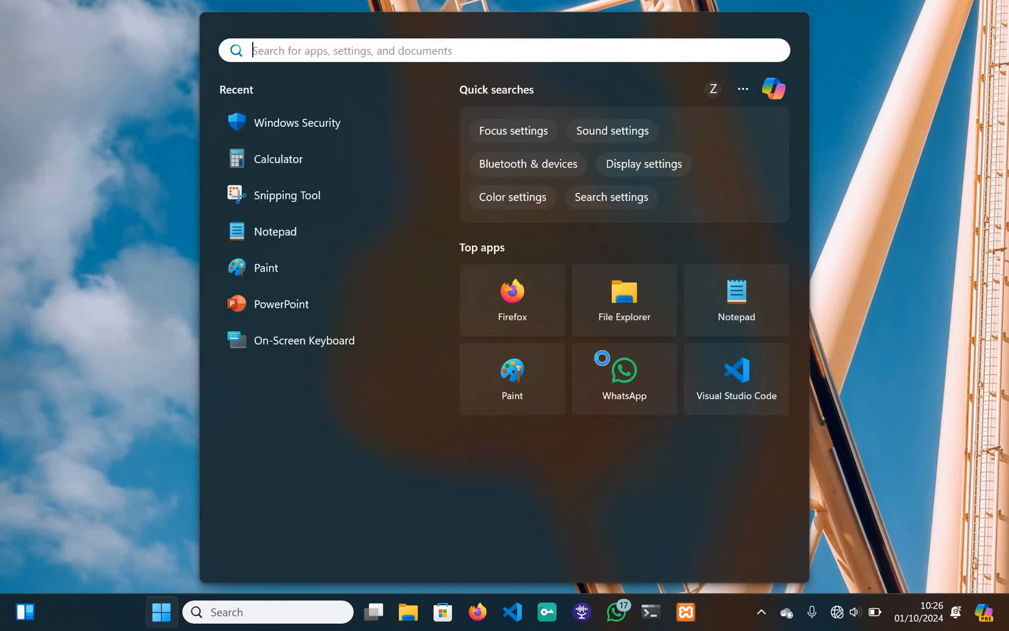
# Step: Search for "file", launch File Explorer and display the drives in This PC
pyautogui.write('file')
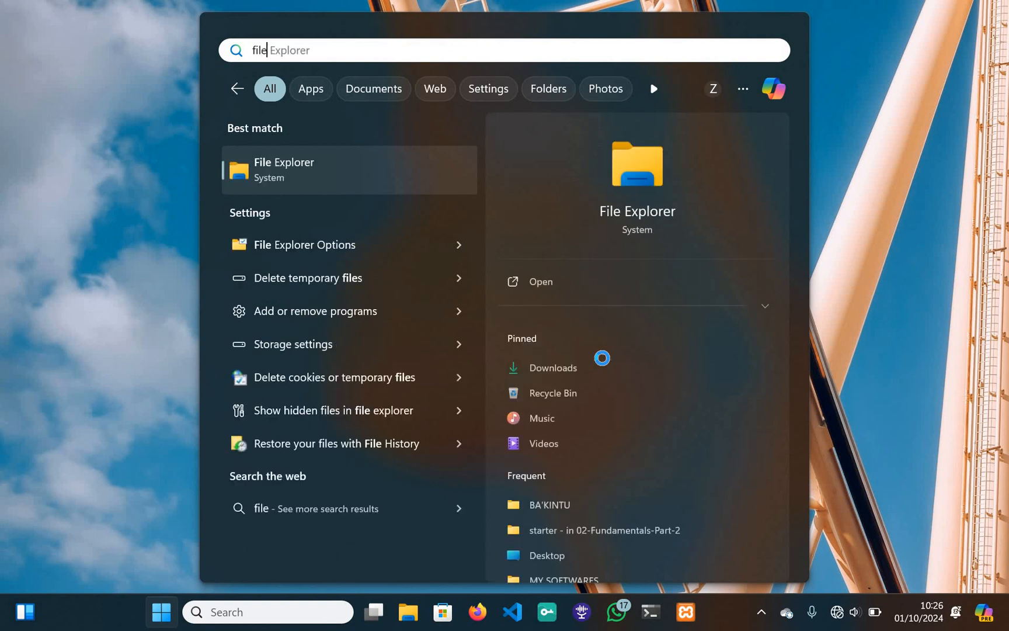
pyautogui.click(296, 178)
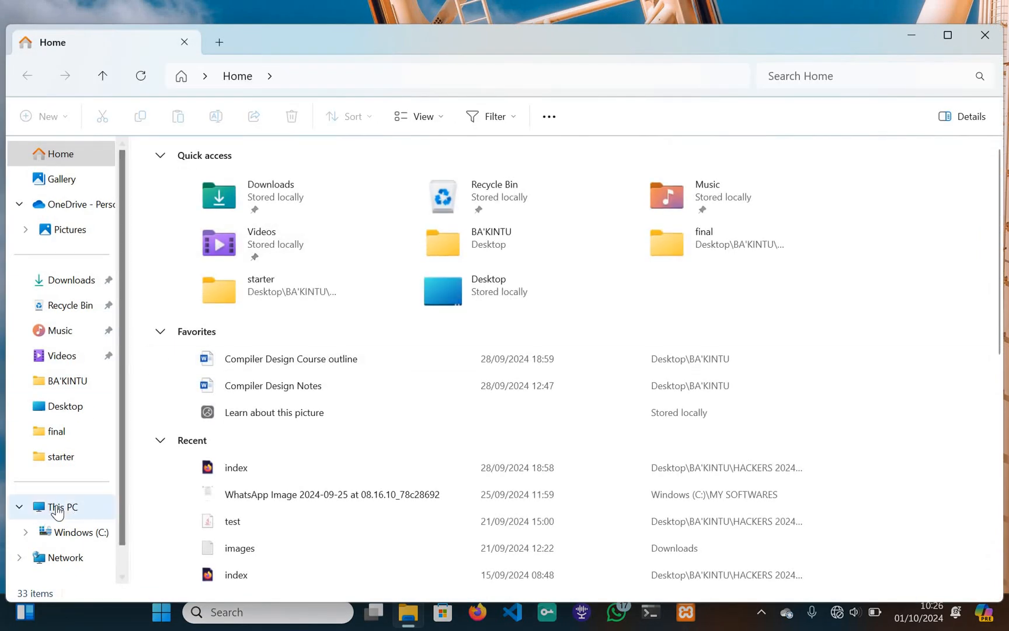
pyautogui.click(60, 507)
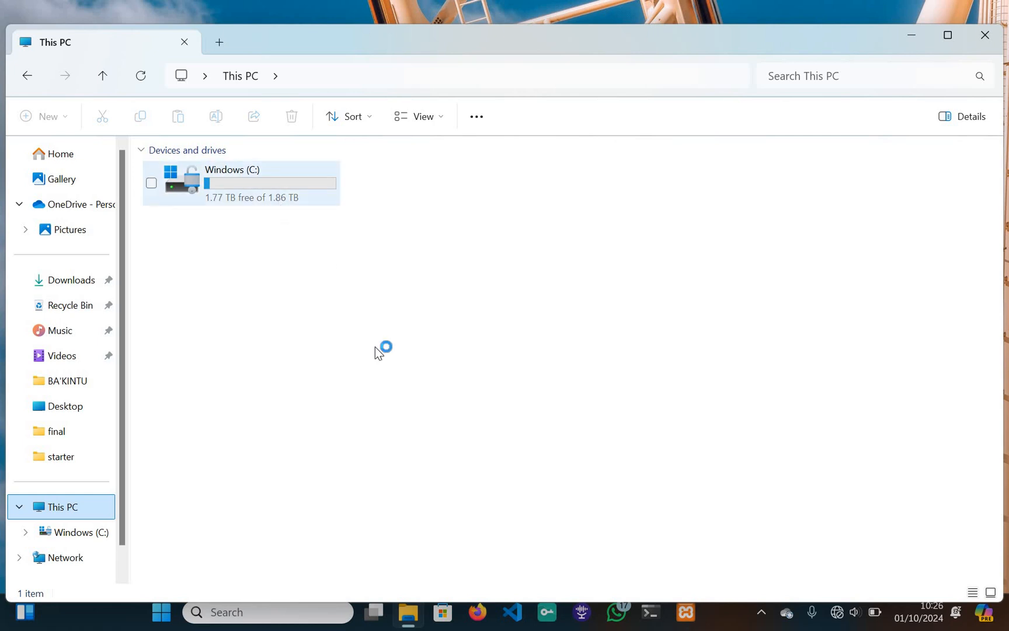
# Step: Launch Calculator through a Windows search for "ca" and move its window clear of the C: drive's capacity information
pyautogui.click(162, 617)
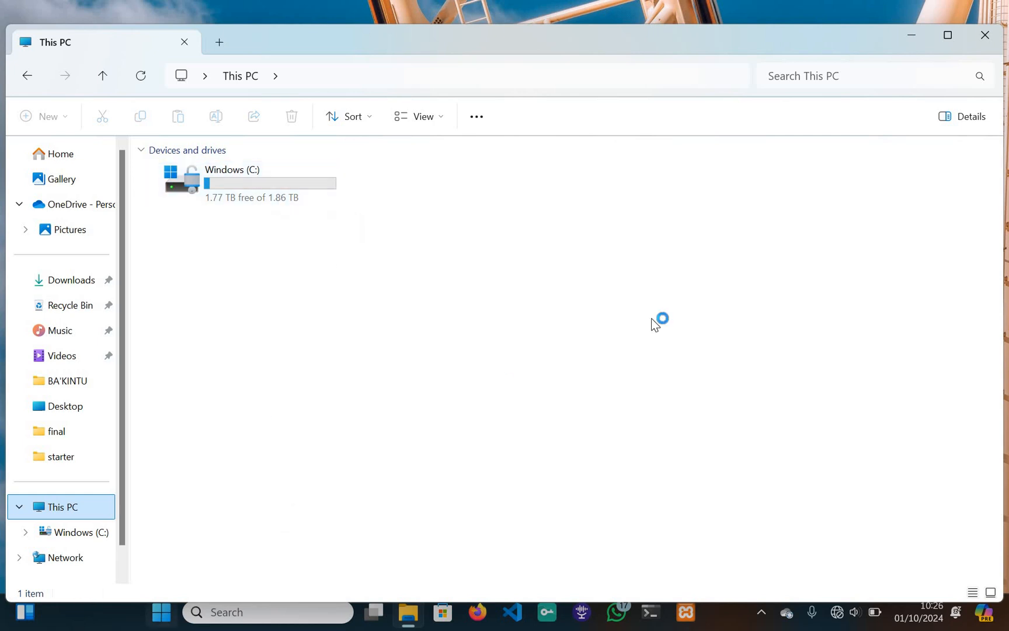
pyautogui.write('ca')
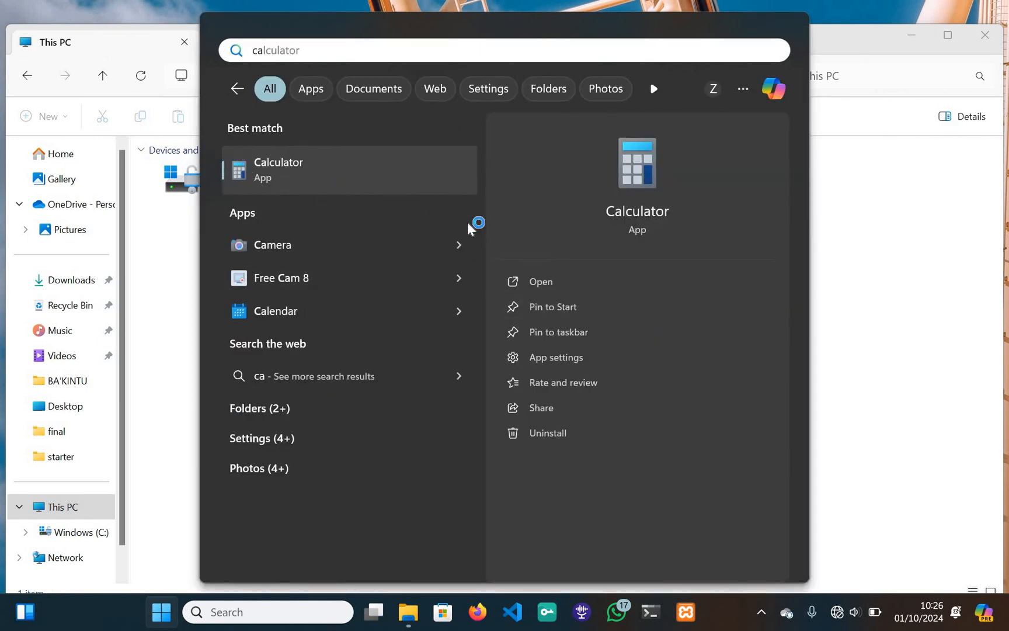
pyautogui.click(528, 281)
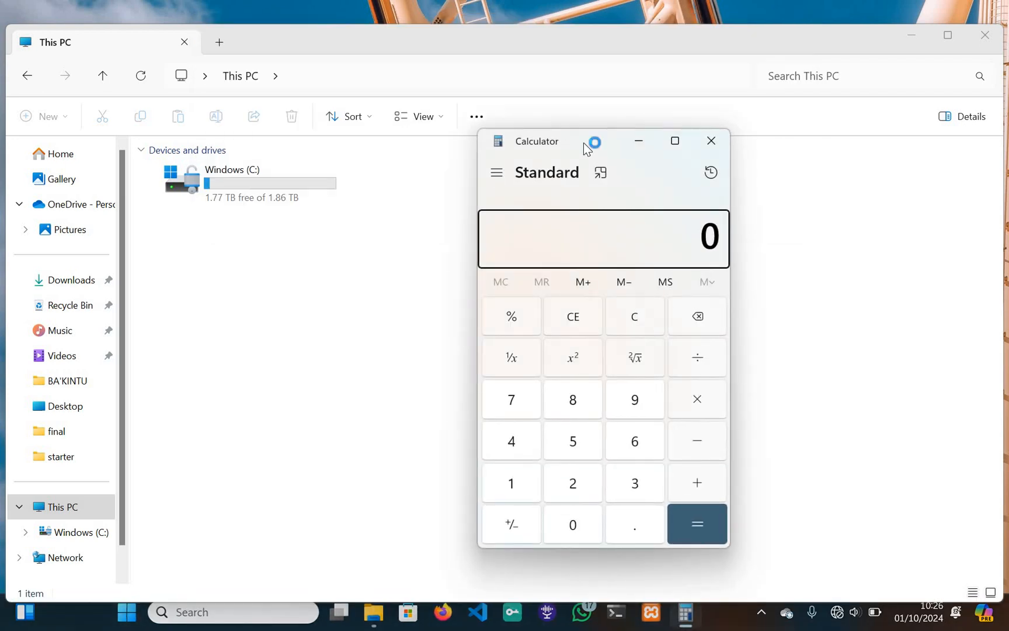
pyautogui.moveTo(582, 141); pyautogui.dragTo(711, 122)
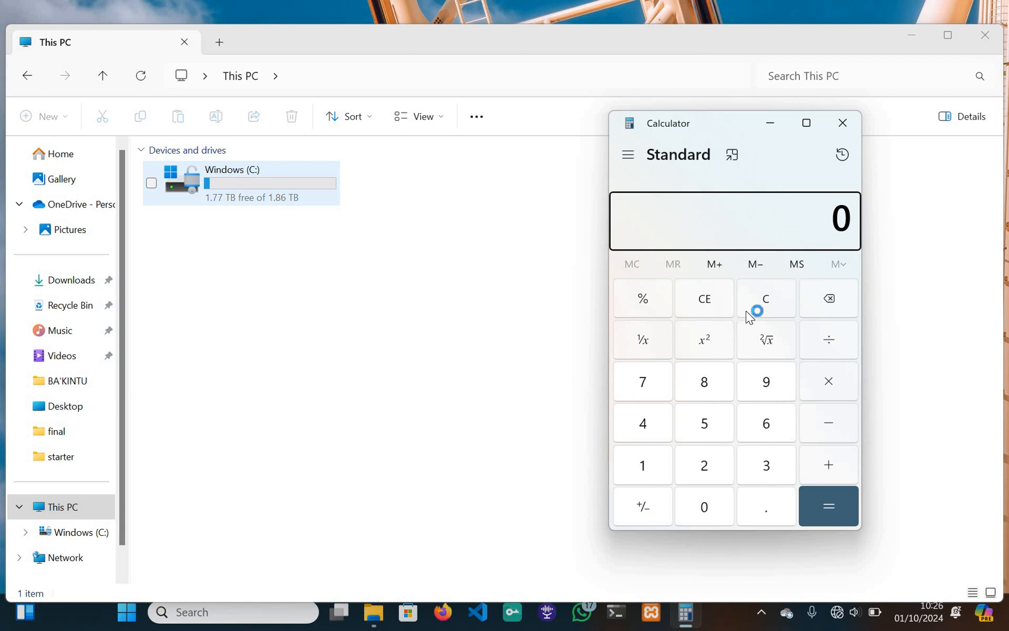
pyautogui.click(645, 465)
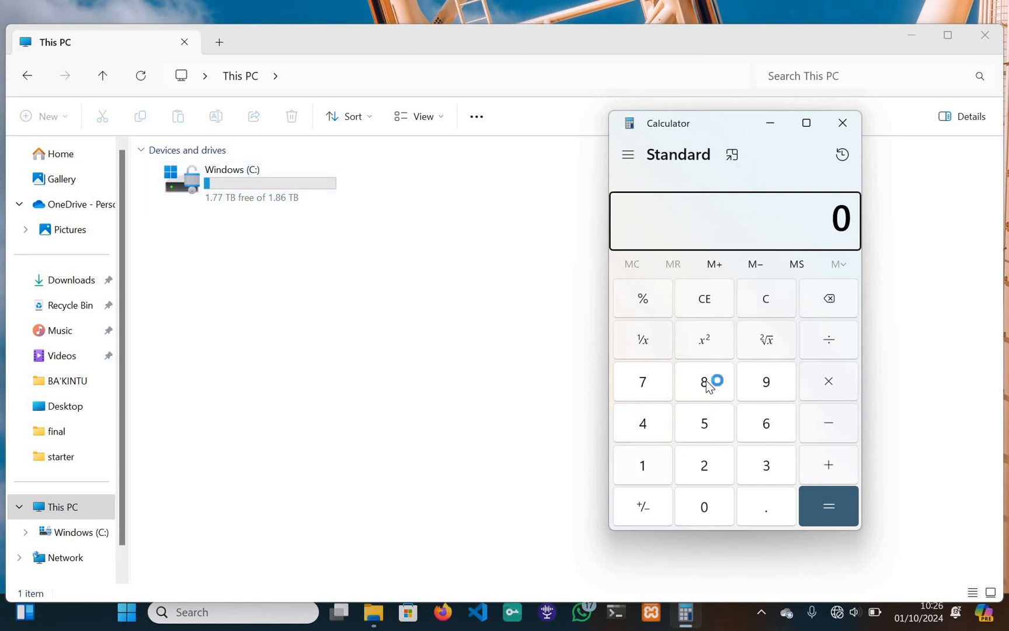
pyautogui.click(707, 381)
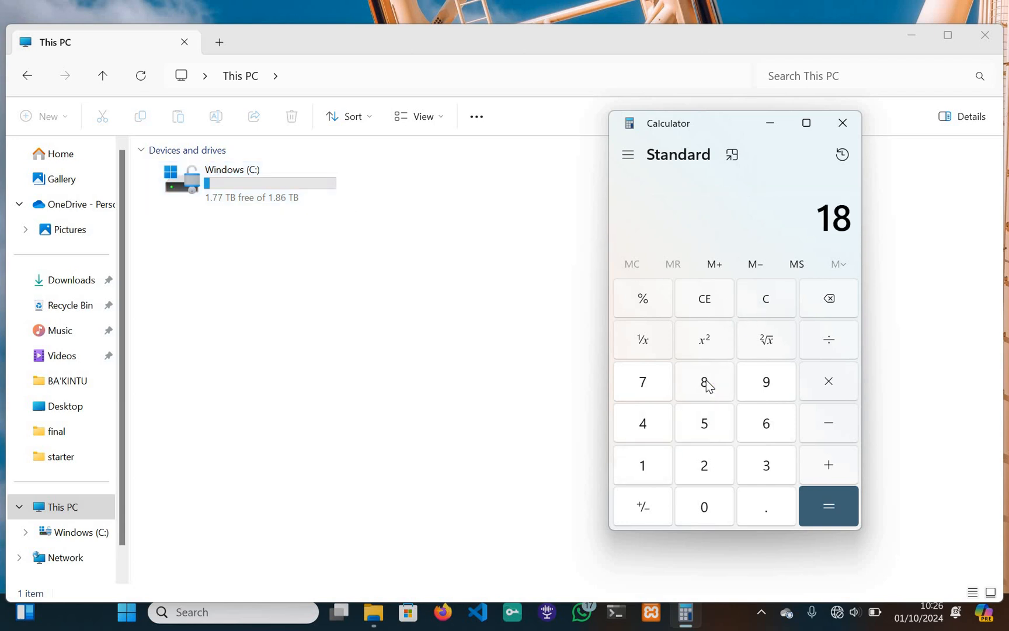
pyautogui.click(762, 425)
pyautogui.click(703, 514)
pyautogui.click(705, 513)
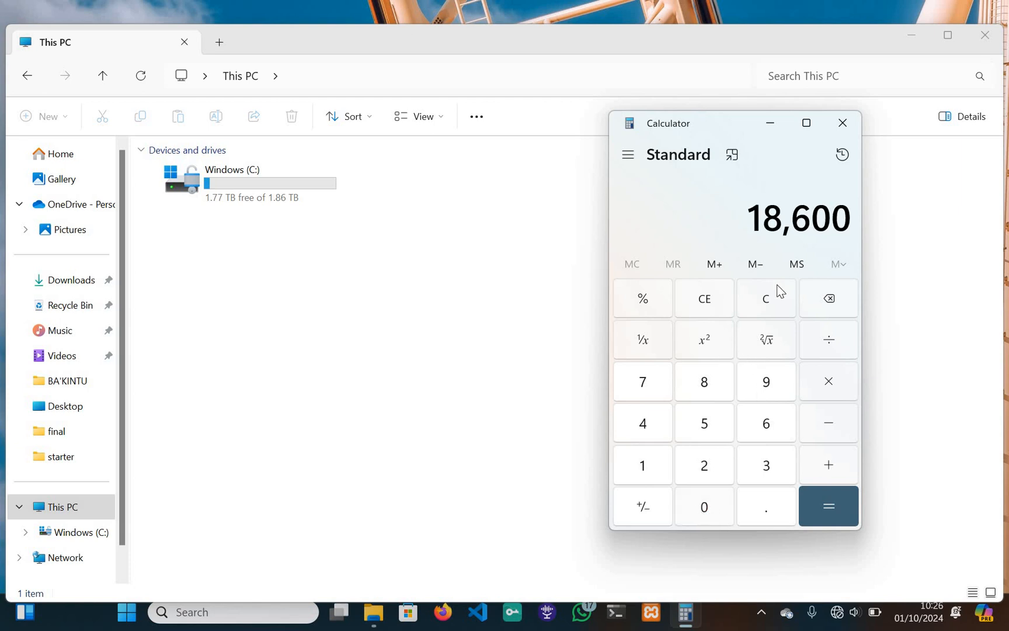
pyautogui.click(766, 299)
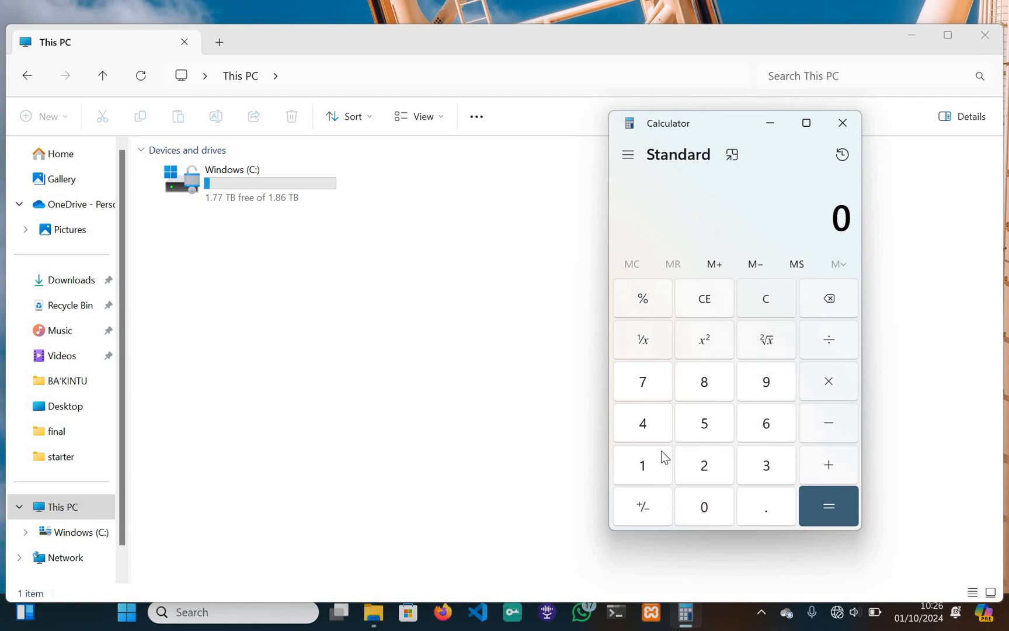
# Step: Calculate 1860 divided by 3 in Calculator
pyautogui.click(659, 461)
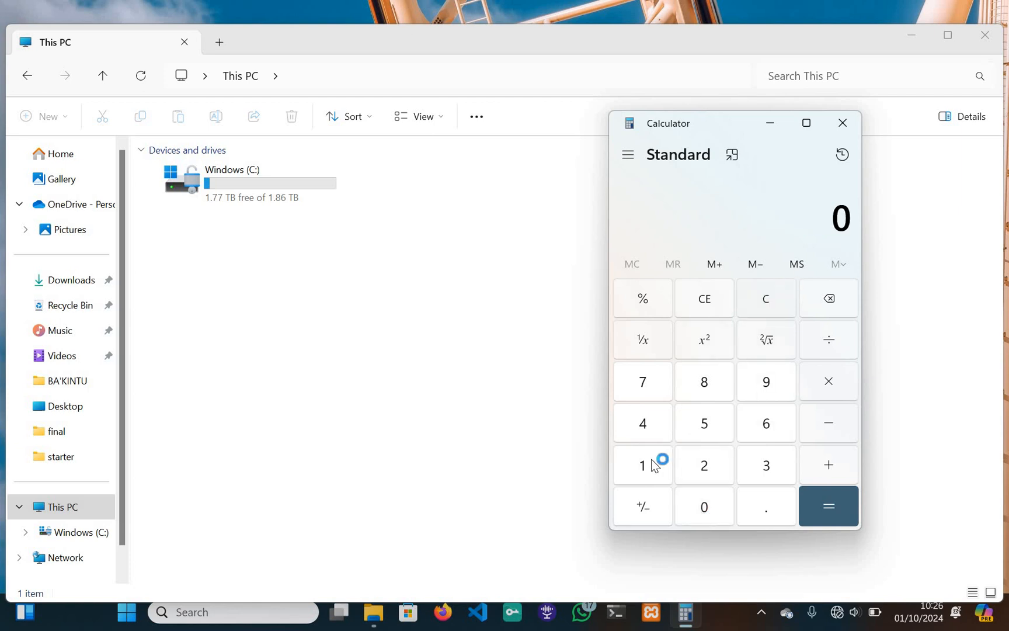
pyautogui.click(714, 375)
pyautogui.press('6')
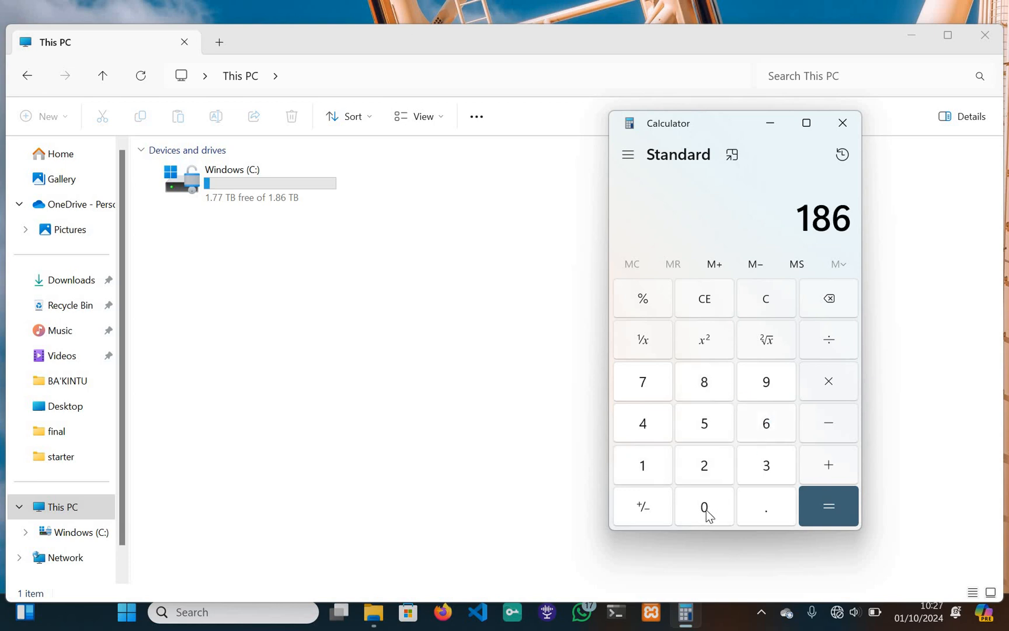
pyautogui.press('0')
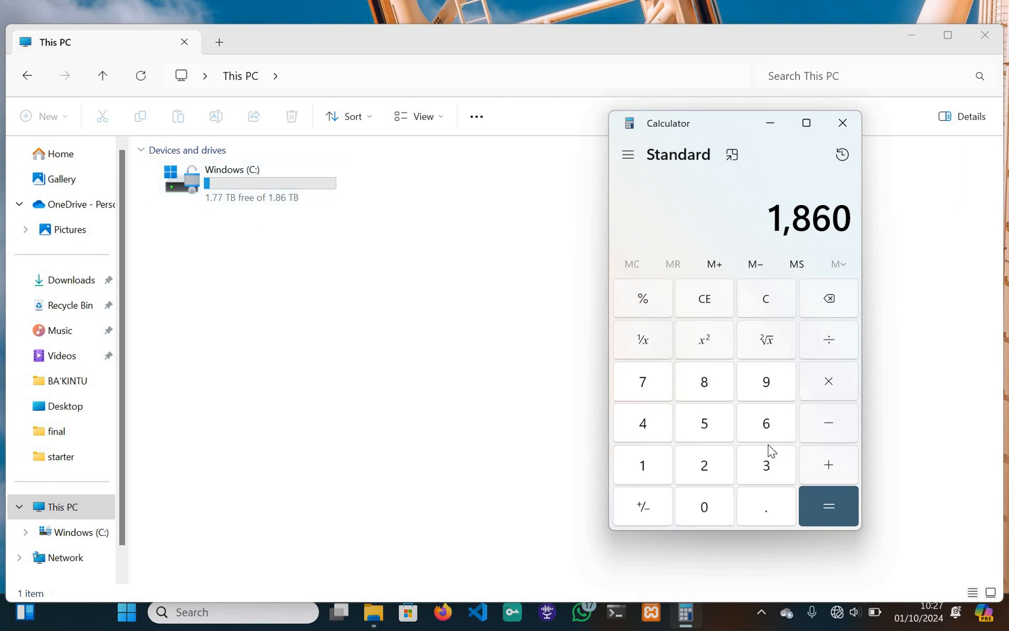
pyautogui.click(826, 344)
pyautogui.click(763, 468)
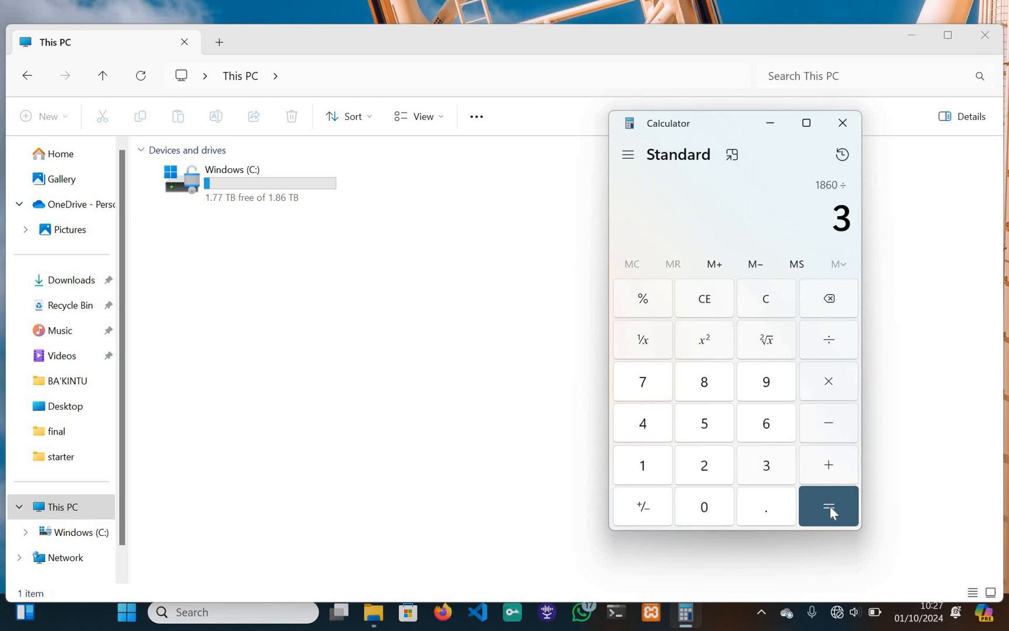
pyautogui.click(831, 507)
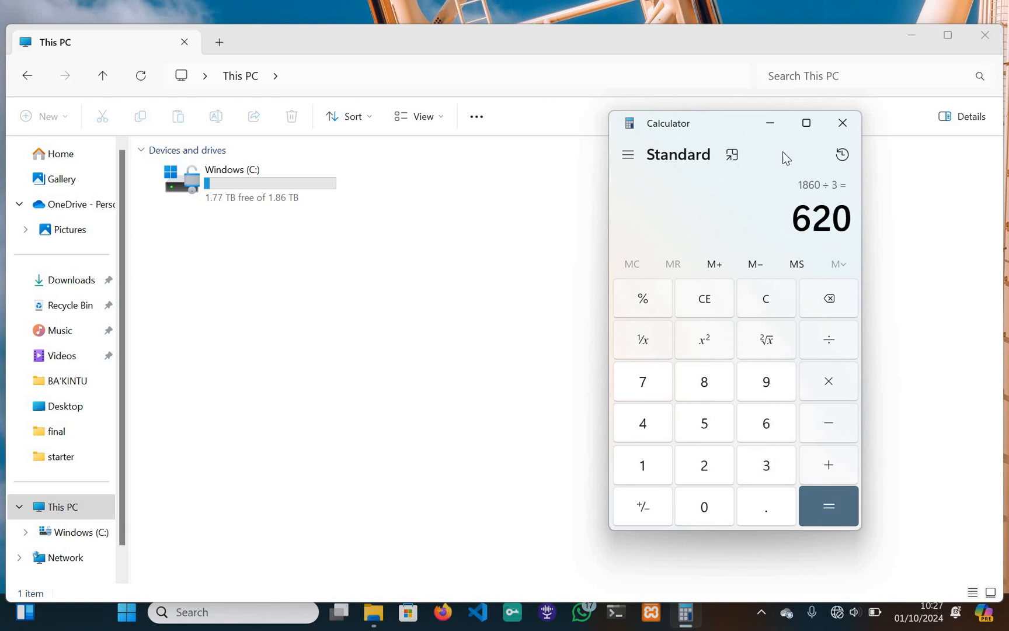
# Step: Minimize Calculator and open Disk Management from This PC's management tools, with Computer Management maximized
pyautogui.click(770, 123)
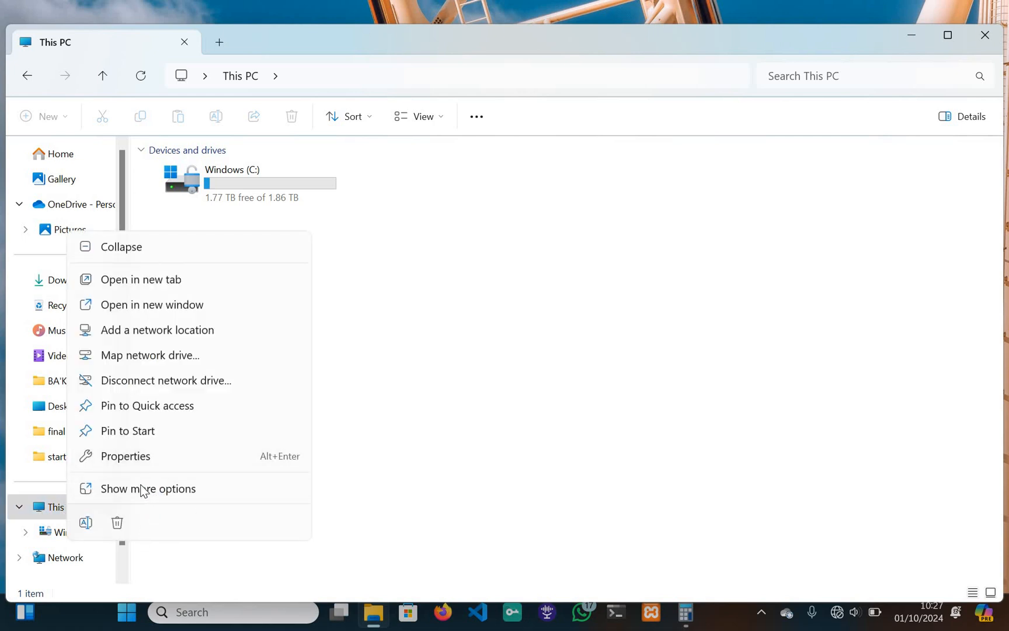
pyautogui.click(164, 479)
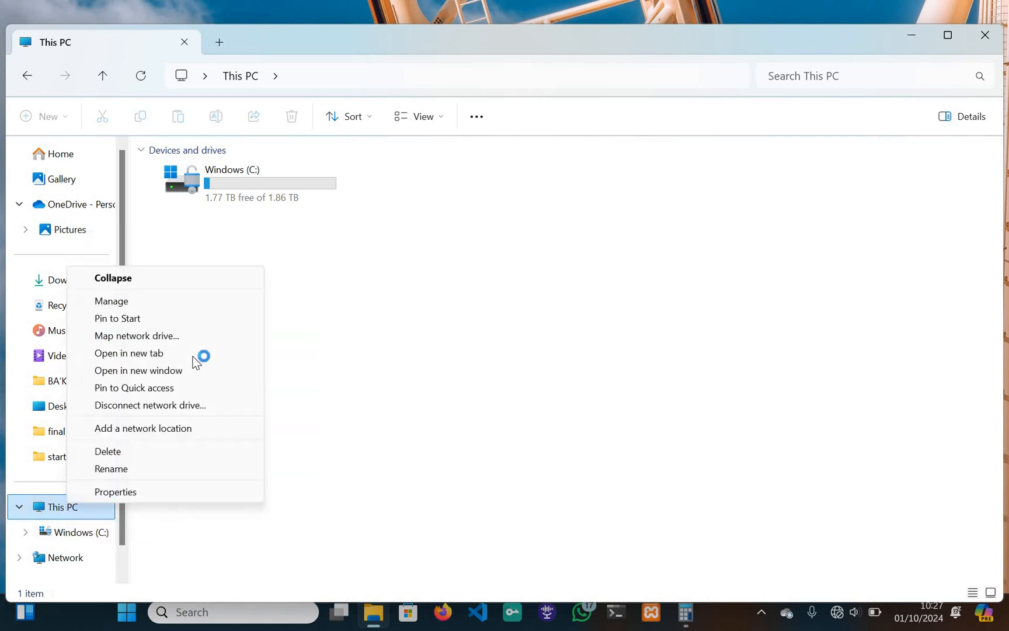
pyautogui.click(101, 302)
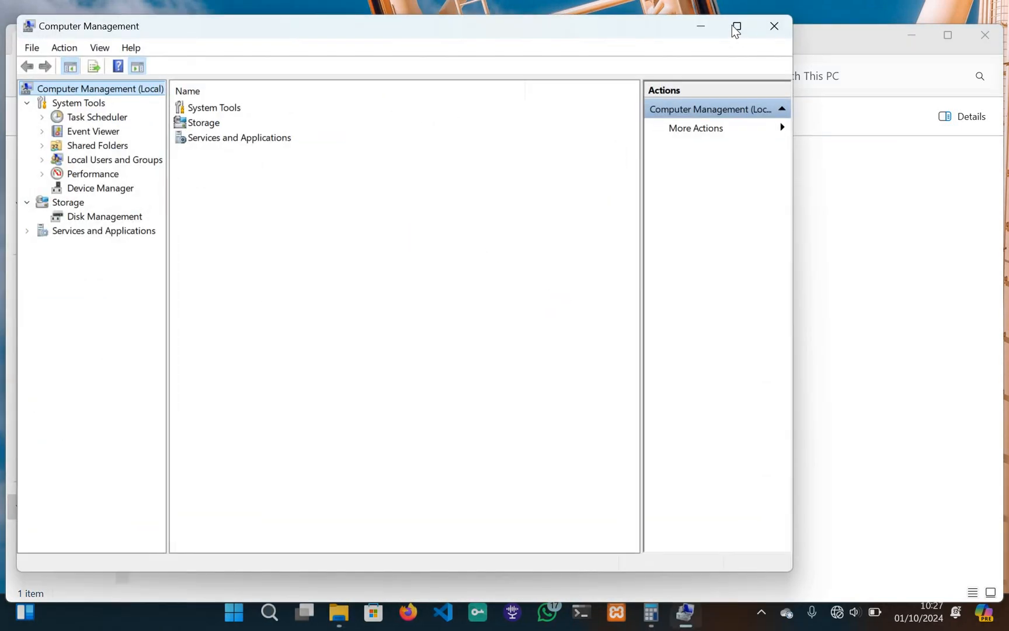
pyautogui.click(734, 27)
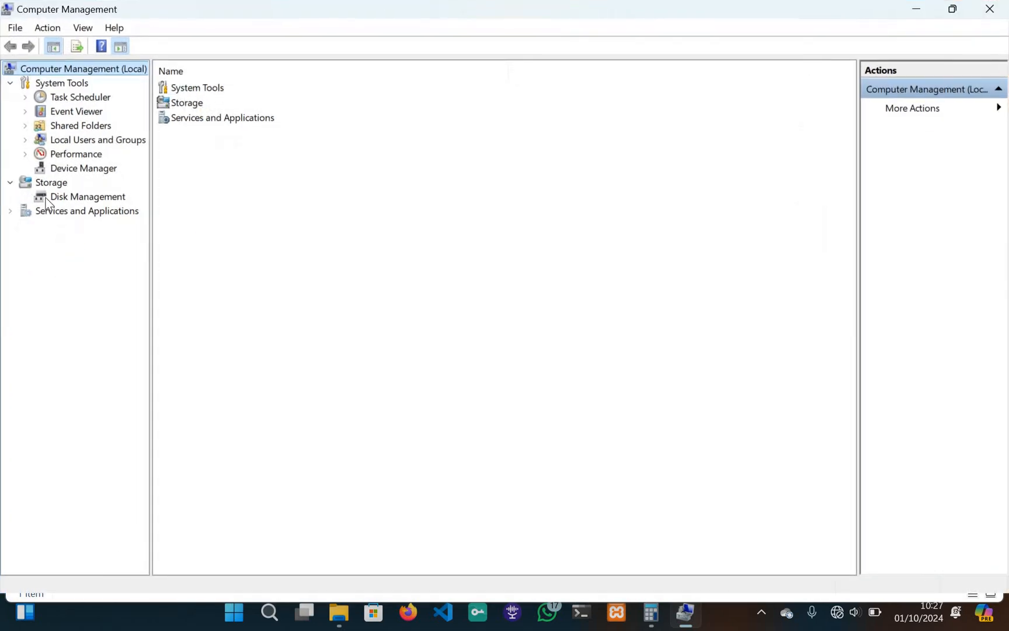
pyautogui.click(51, 197)
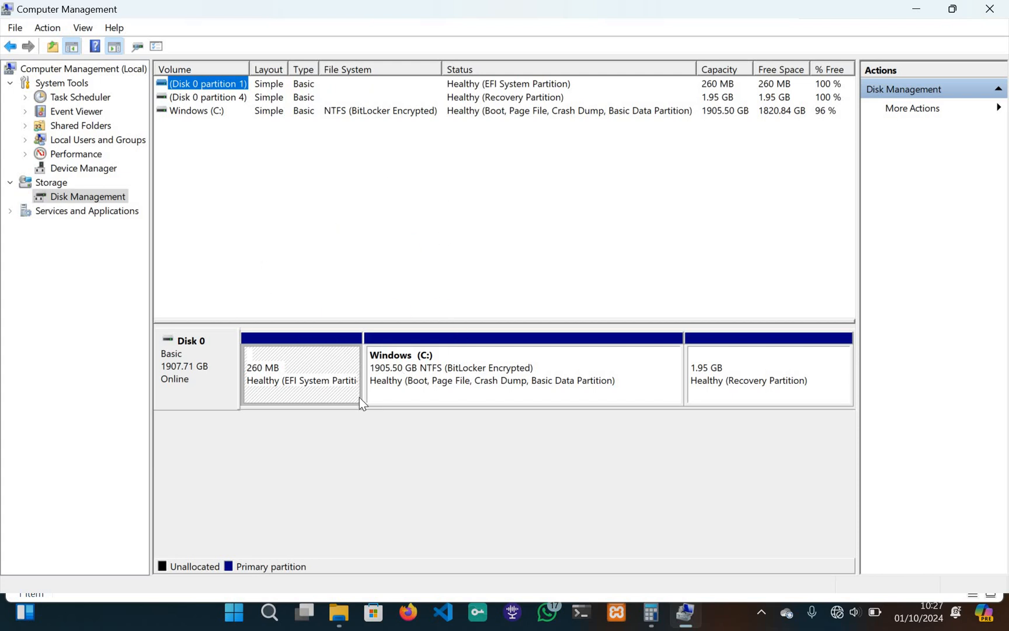
# Step: Show the volume actions available for the Windows (C:) partition, and minimize Computer Management
pyautogui.click(411, 361)
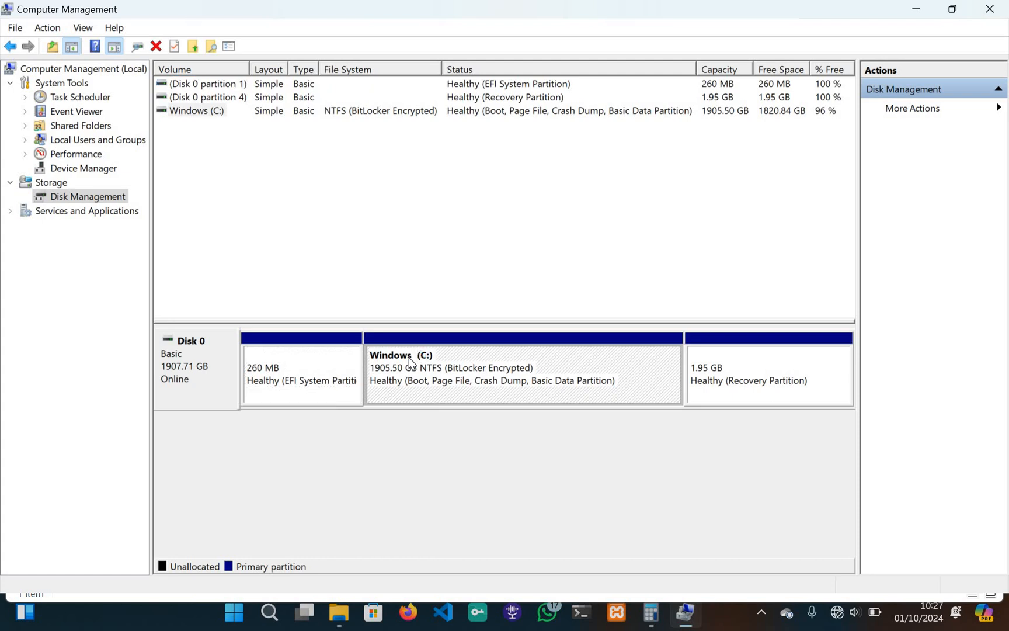
pyautogui.rightClick(409, 358)
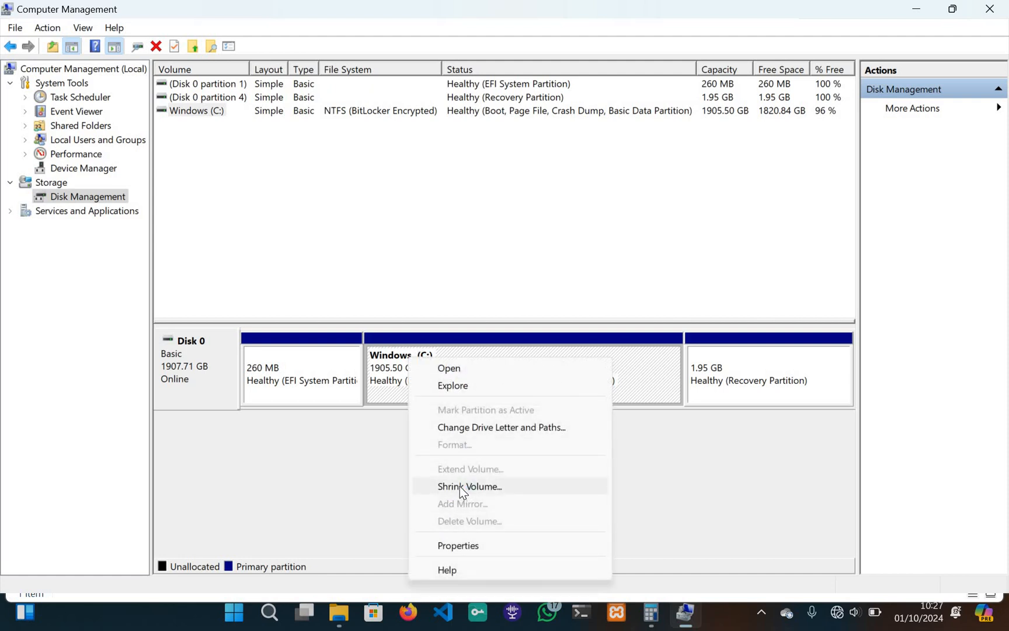
pyautogui.click(683, 613)
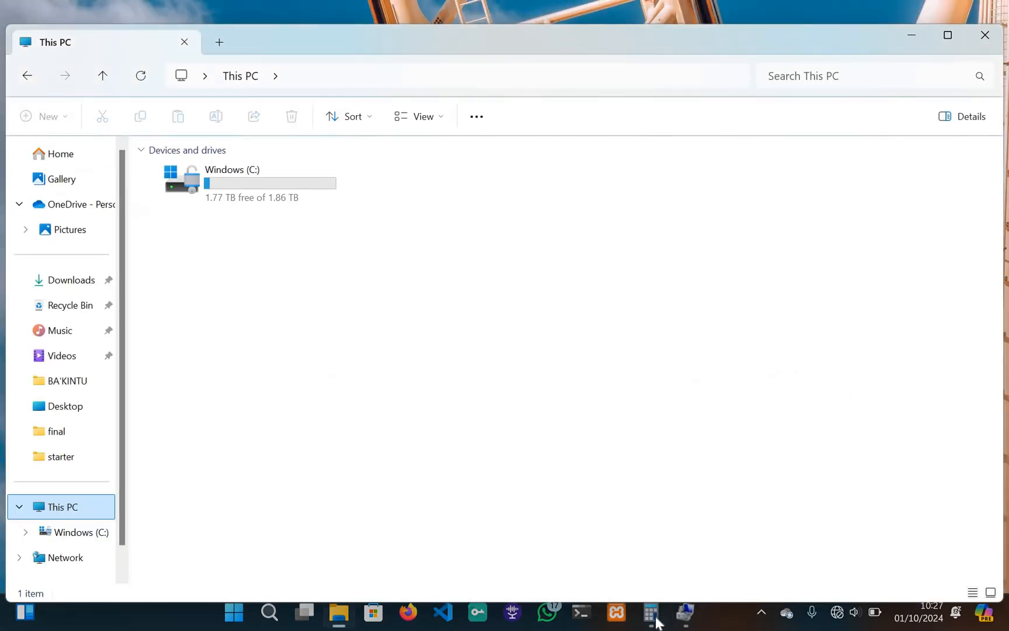
# Step: Bring Calculator back up, clear the previous result and calculate 1860 minus 620
pyautogui.click(651, 613)
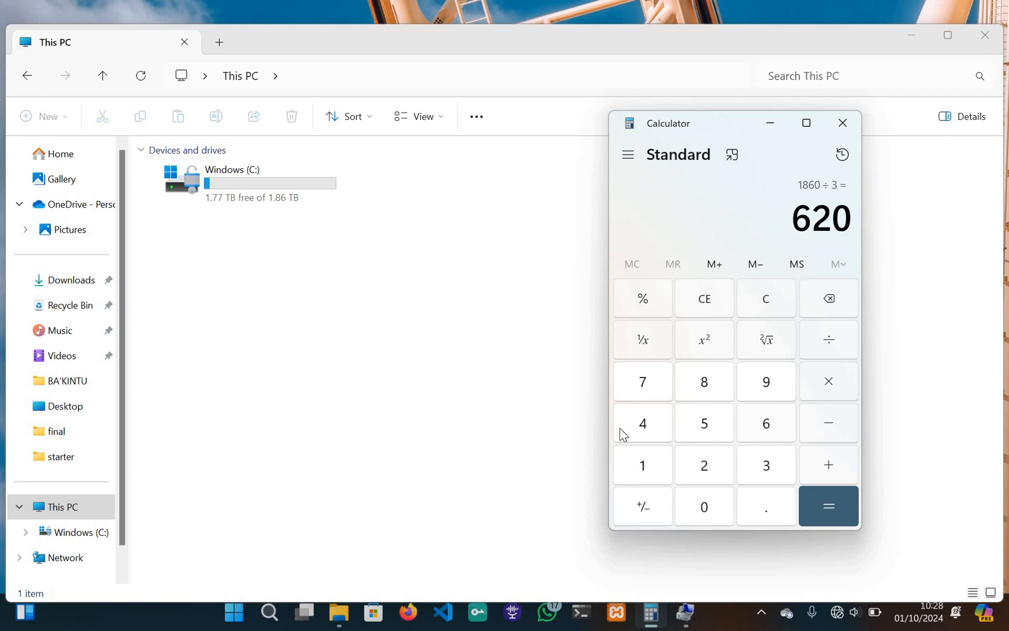
pyautogui.click(763, 296)
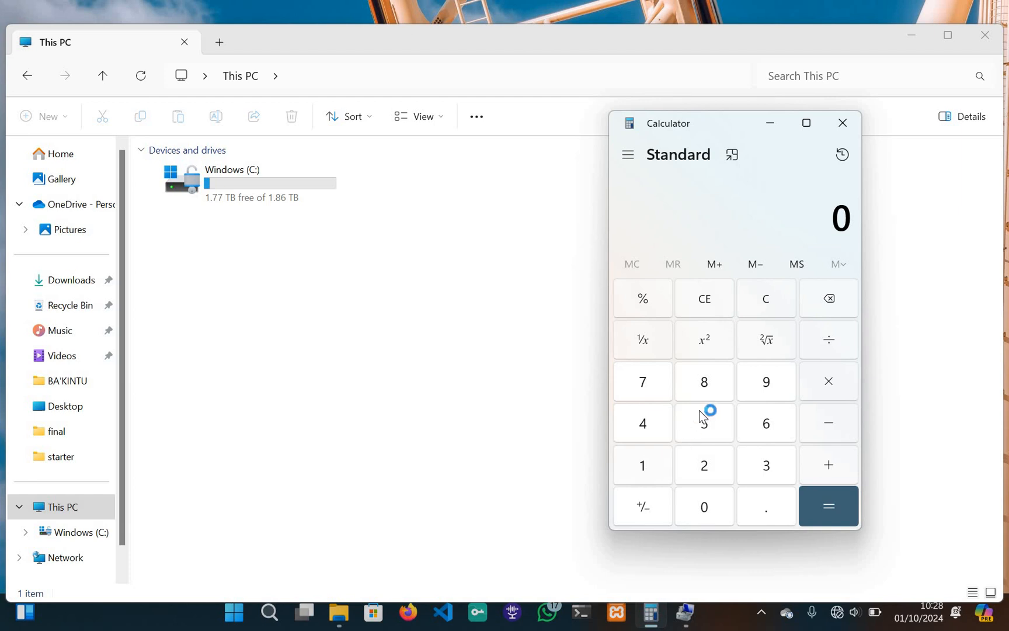
pyautogui.write('1,8')
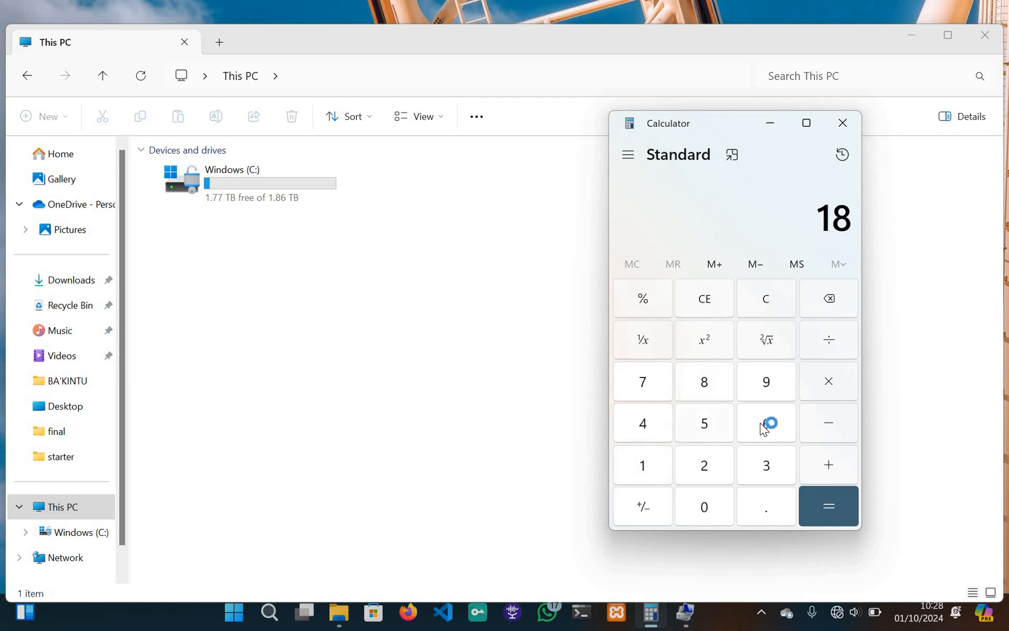
pyautogui.write('6')
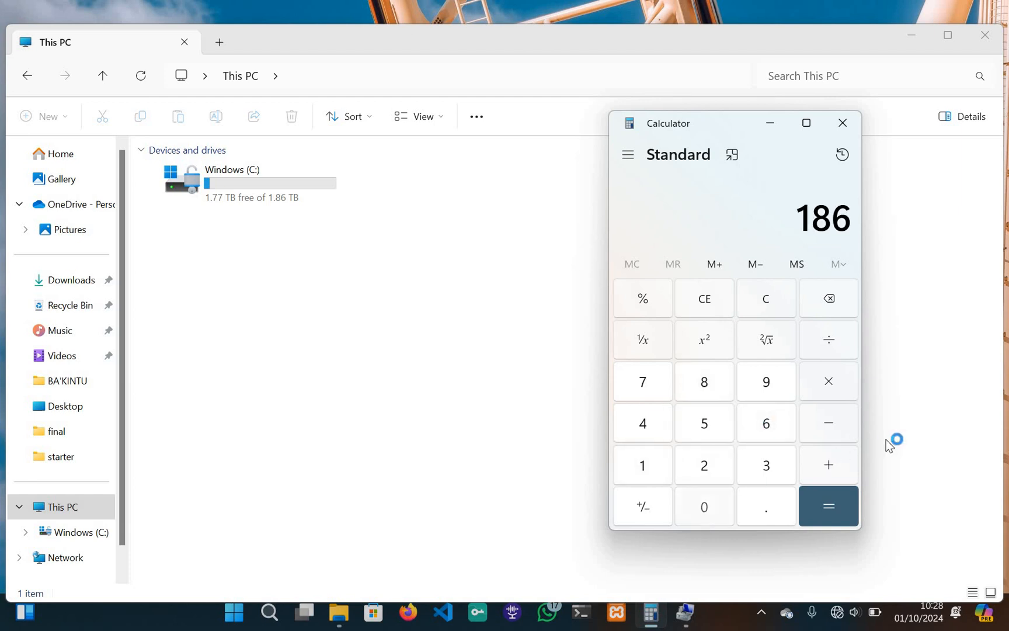
pyautogui.write('0')
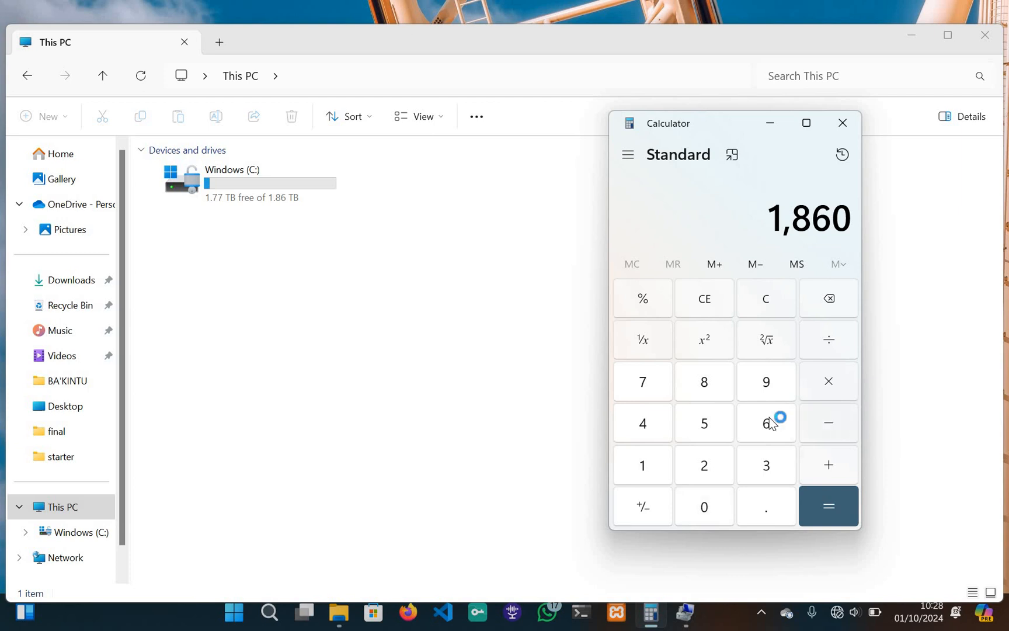
pyautogui.press('-')
pyautogui.write('6')
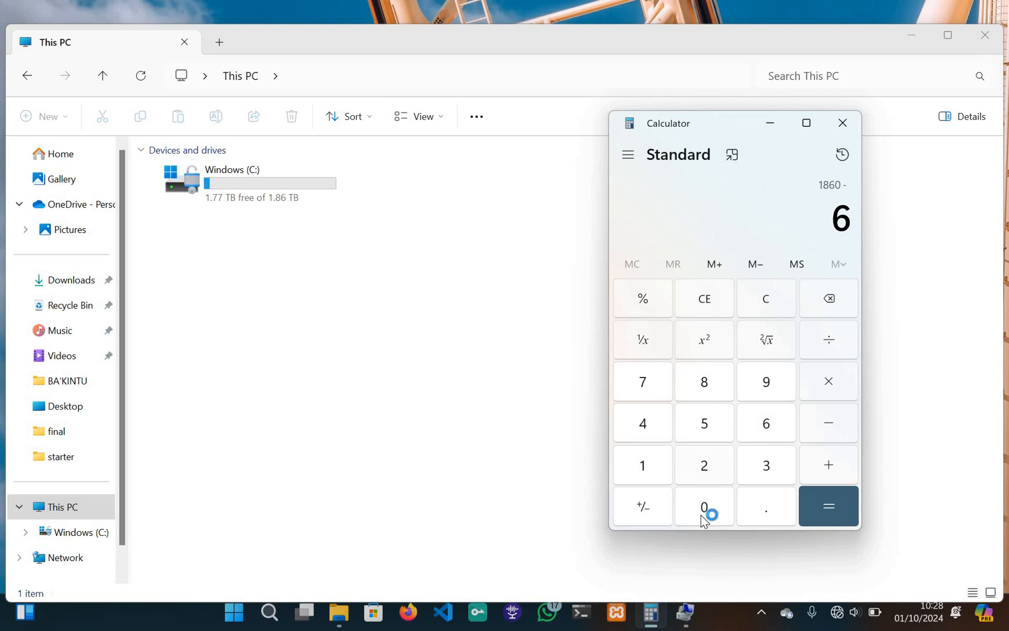
pyautogui.write('20')
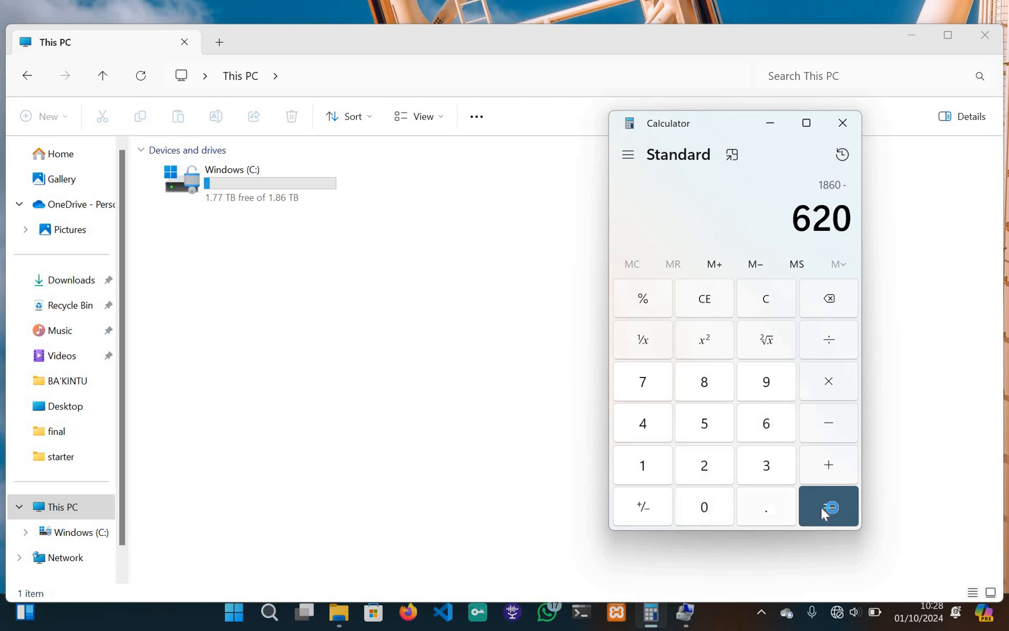
pyautogui.press('Return')
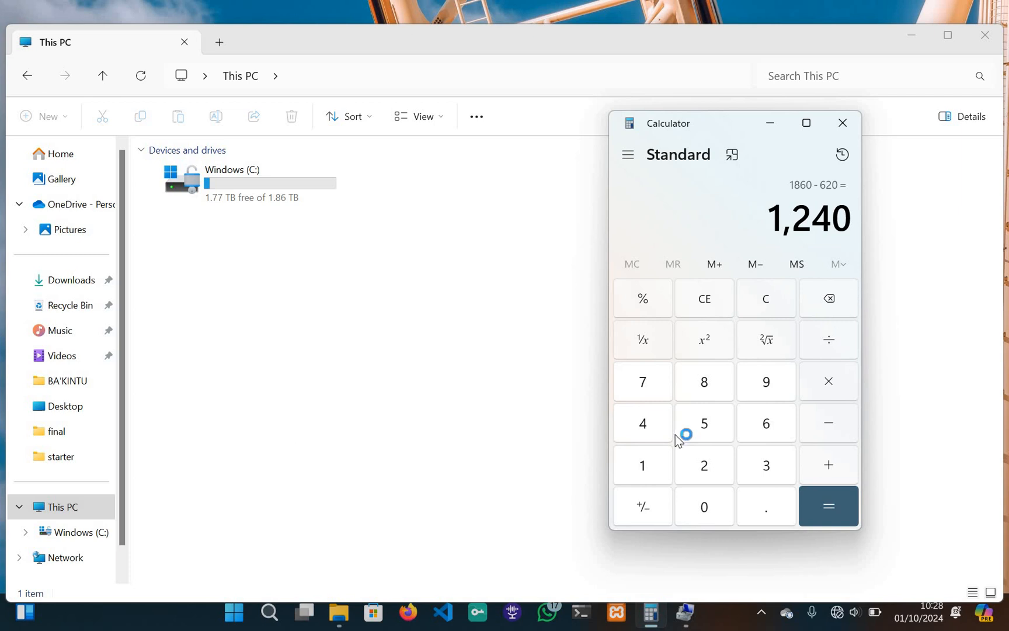
# Step: Return to Disk Management and shrink the Windows (C:) volume by 1240000 MB
pyautogui.click(457, 543)
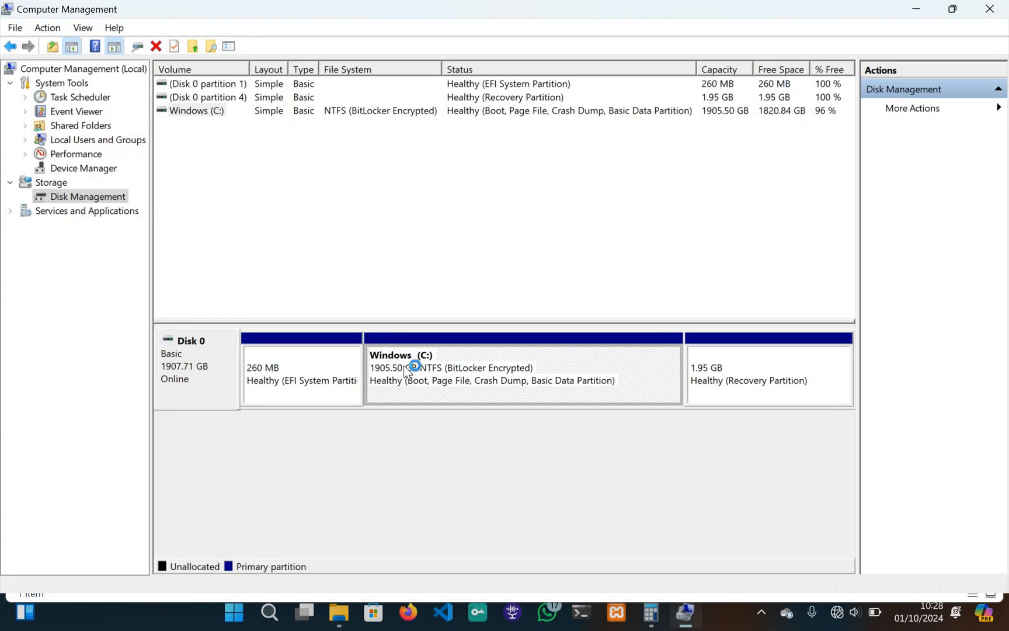
pyautogui.rightClick(404, 368)
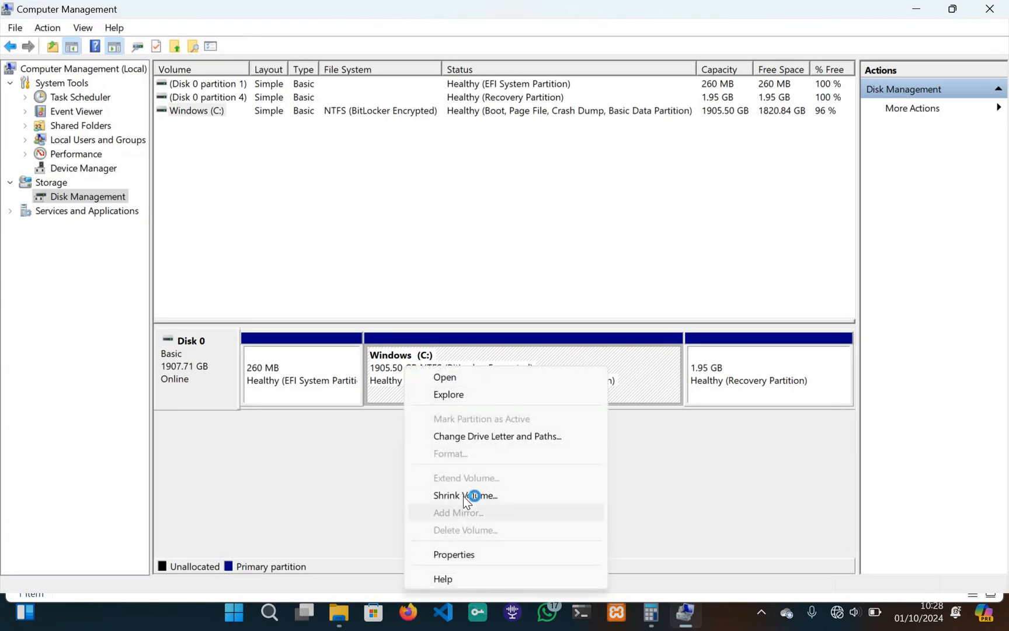
pyautogui.click(462, 494)
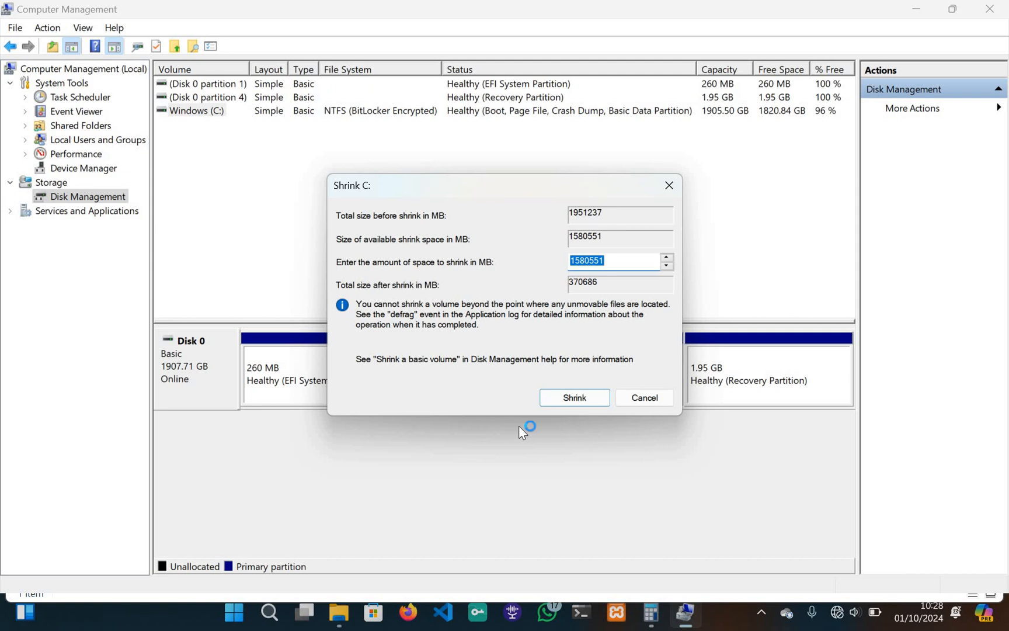
pyautogui.write('1')
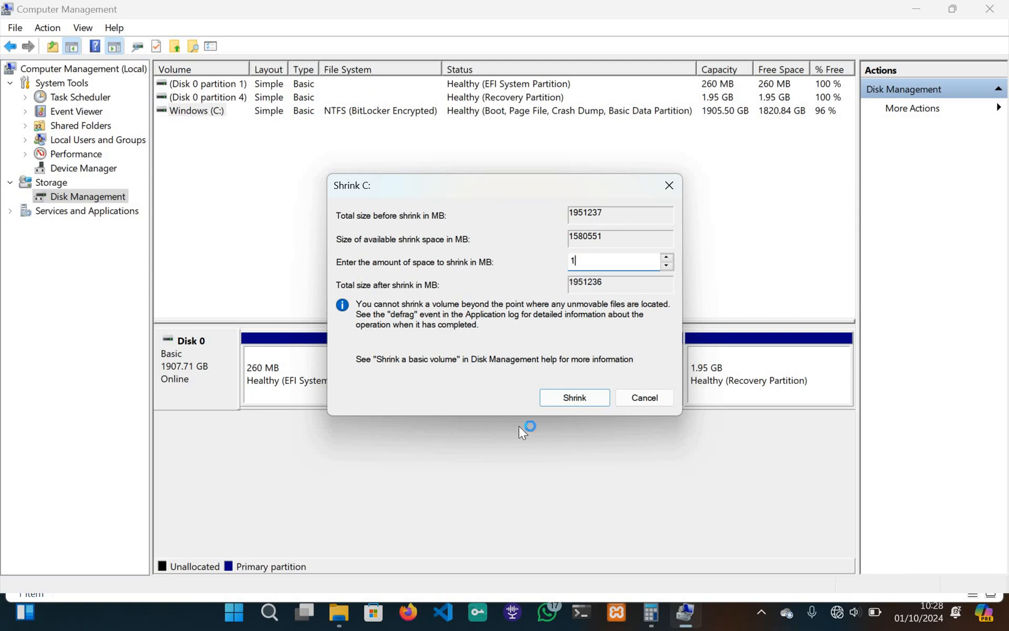
pyautogui.write('240')
pyautogui.write('*')
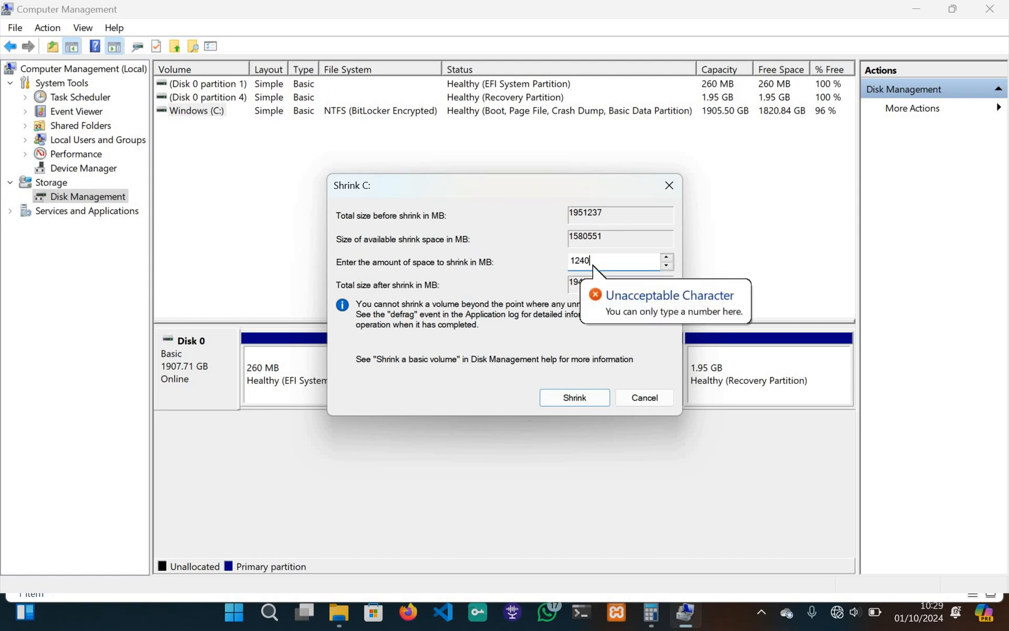
pyautogui.write('00')
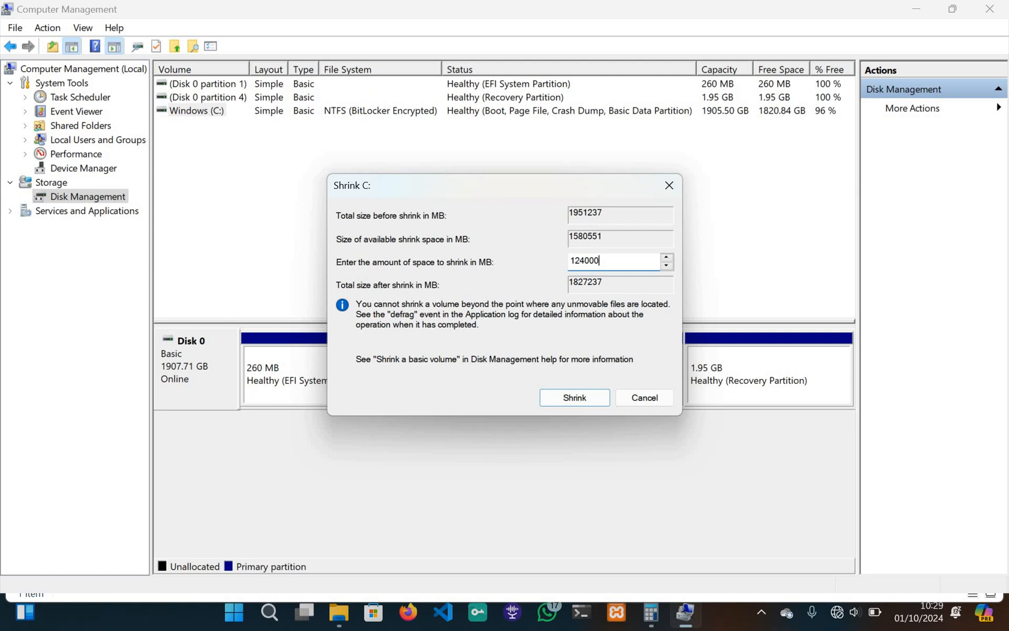
pyautogui.write('0')
pyautogui.click(555, 401)
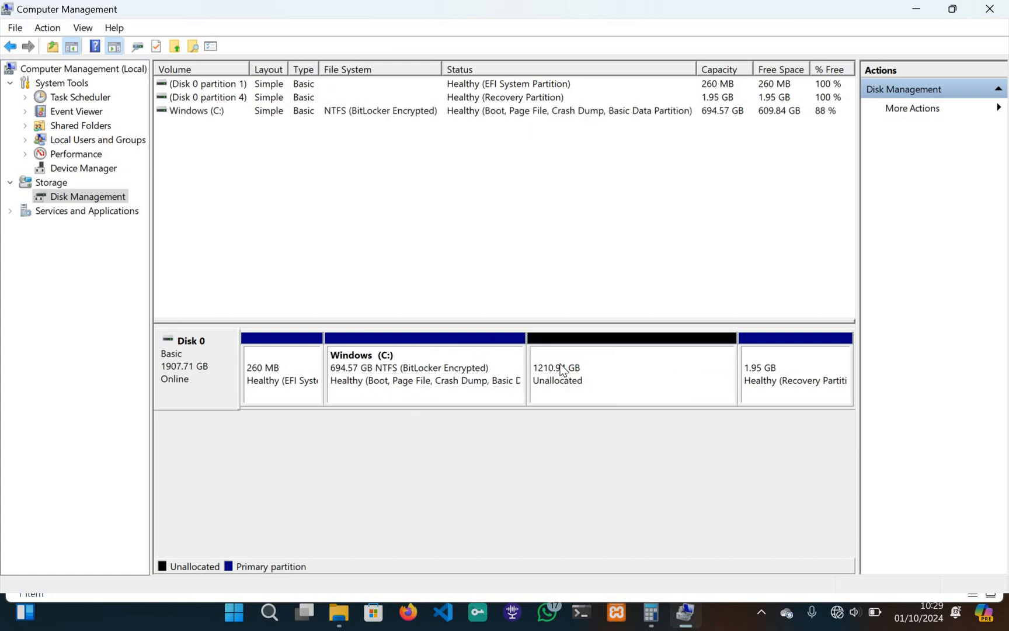
pyautogui.rightClick(565, 365)
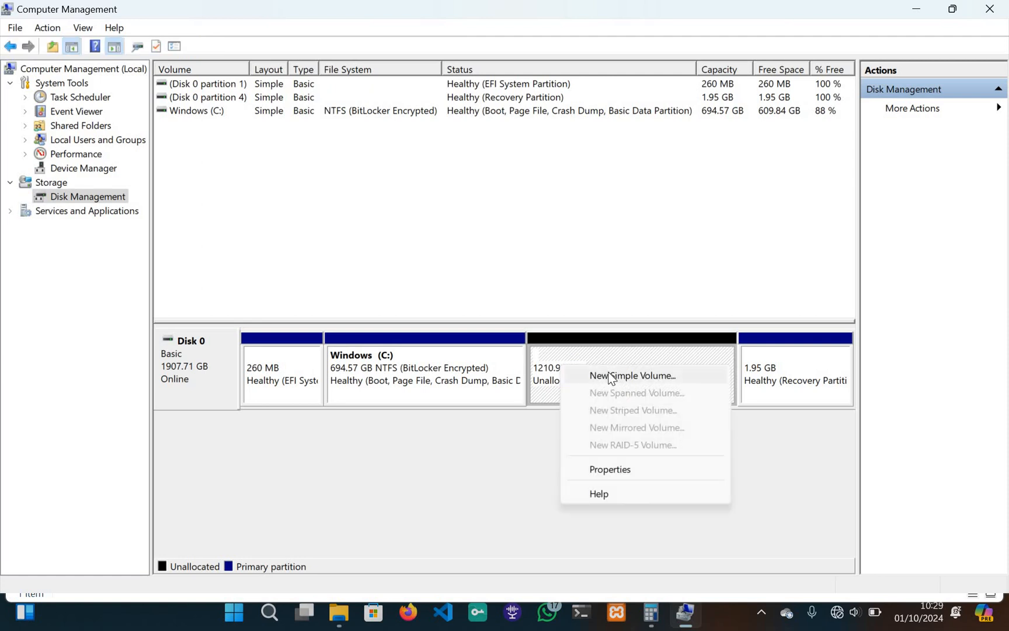
pyautogui.click(611, 374)
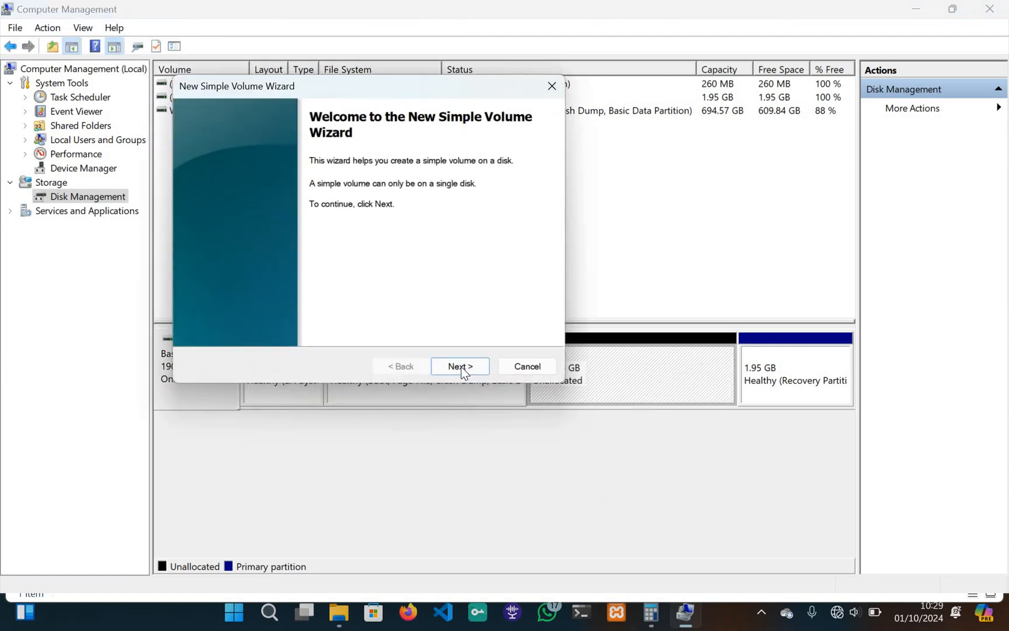
pyautogui.click(461, 367)
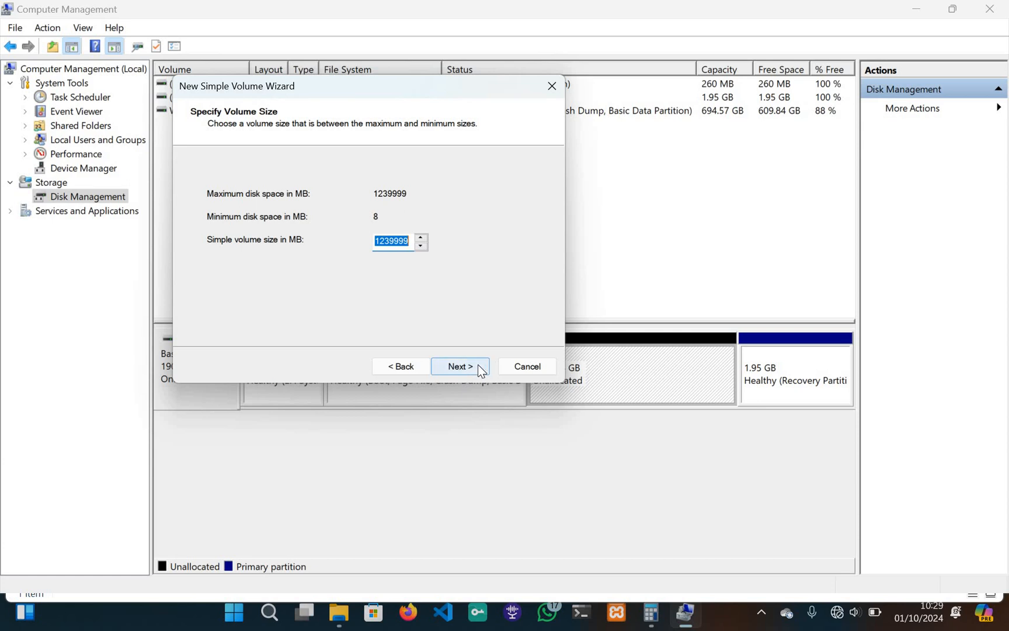
pyautogui.click(513, 366)
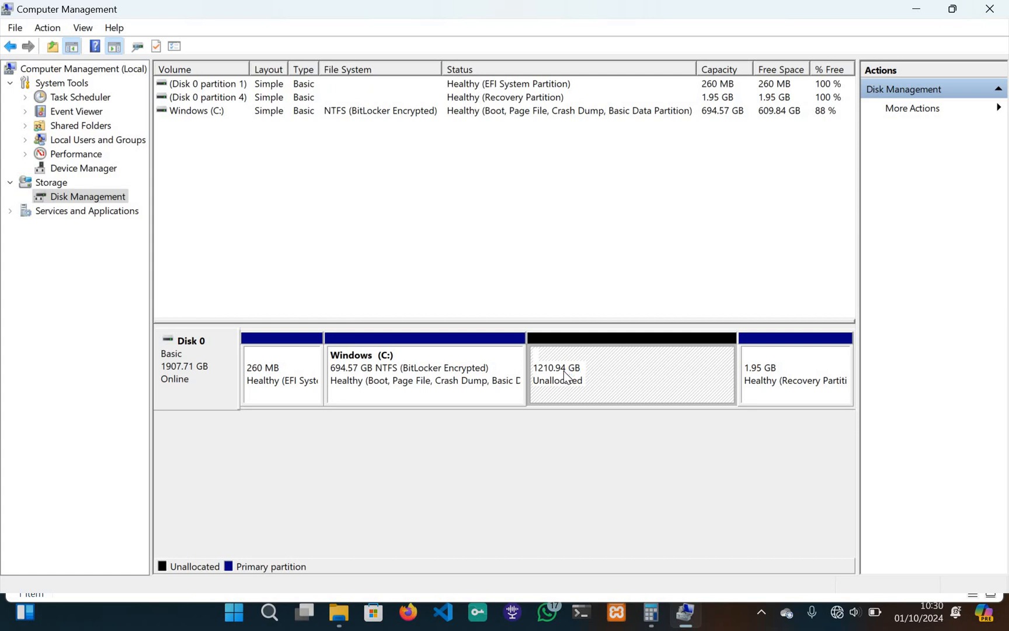
# Step: Set up a new simple volume in the unallocated space with the full 1239999 MB and assign it drive letter S
pyautogui.rightClick(563, 371)
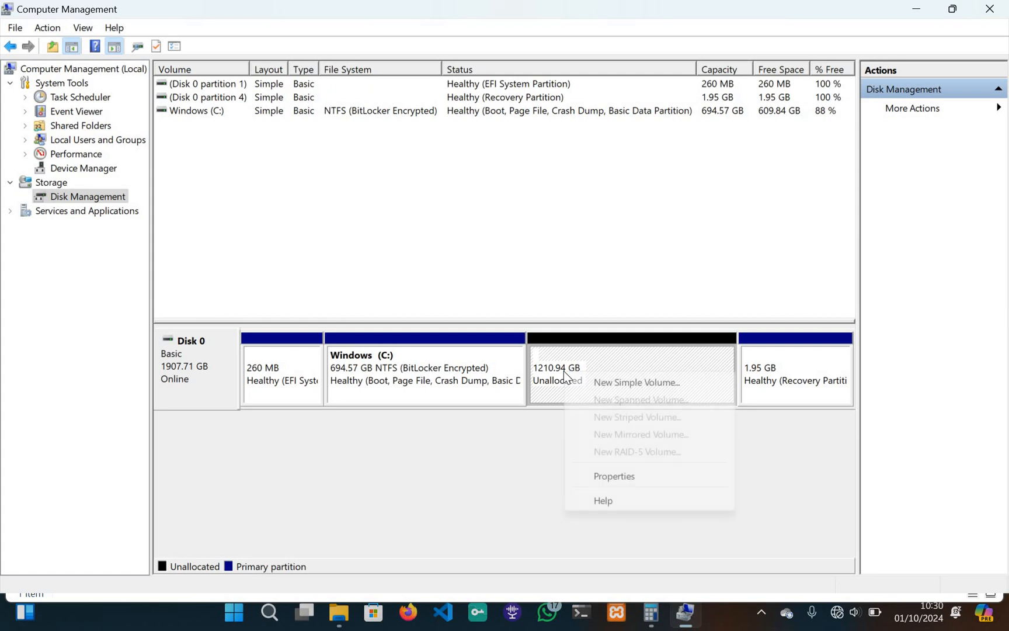
pyautogui.click(599, 388)
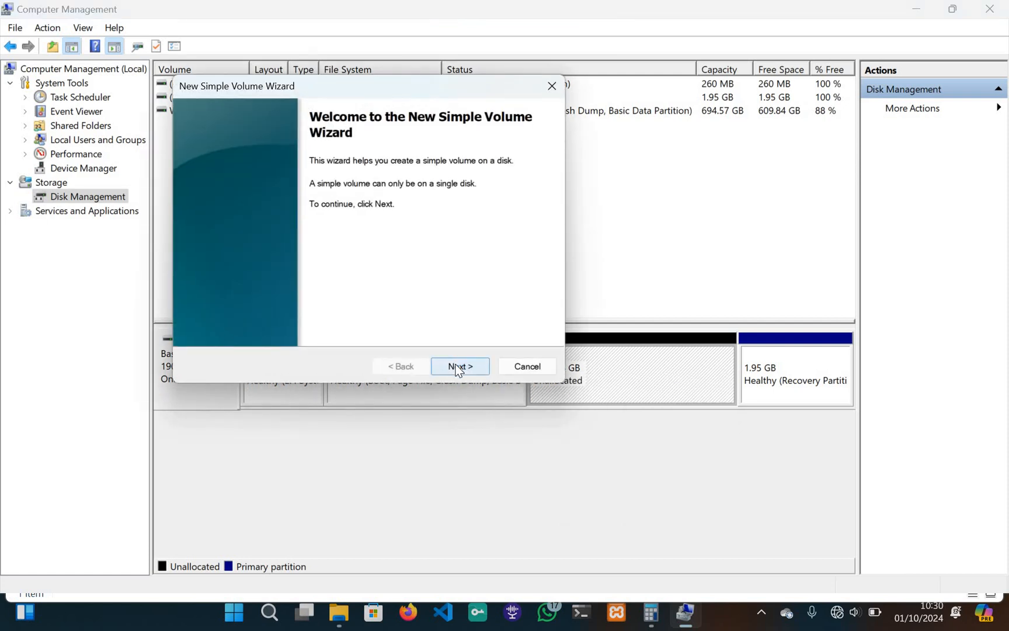
pyautogui.click(459, 367)
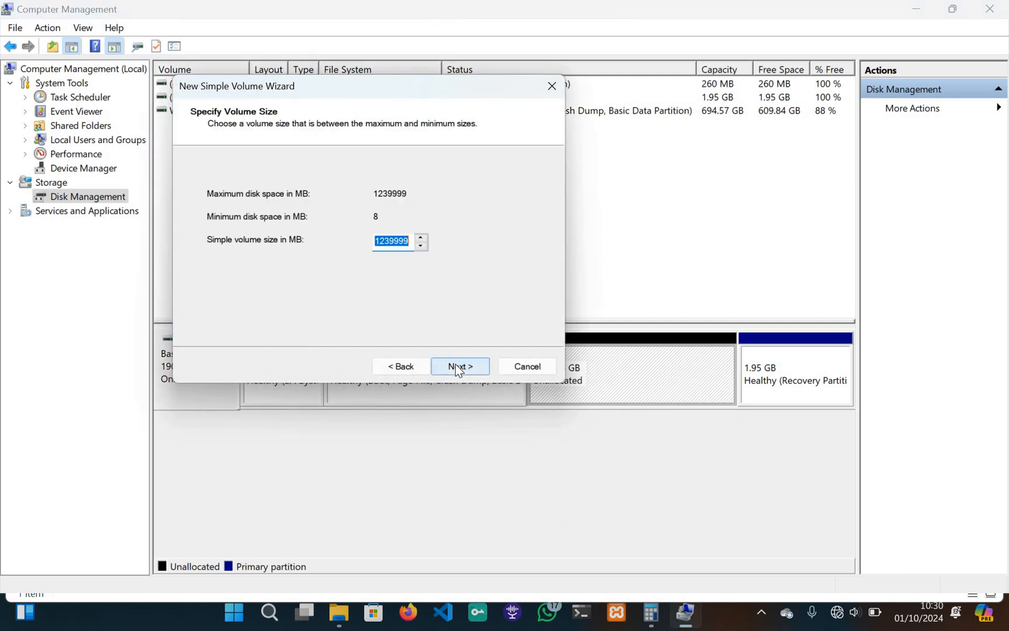
pyautogui.click(458, 368)
pyautogui.click(460, 367)
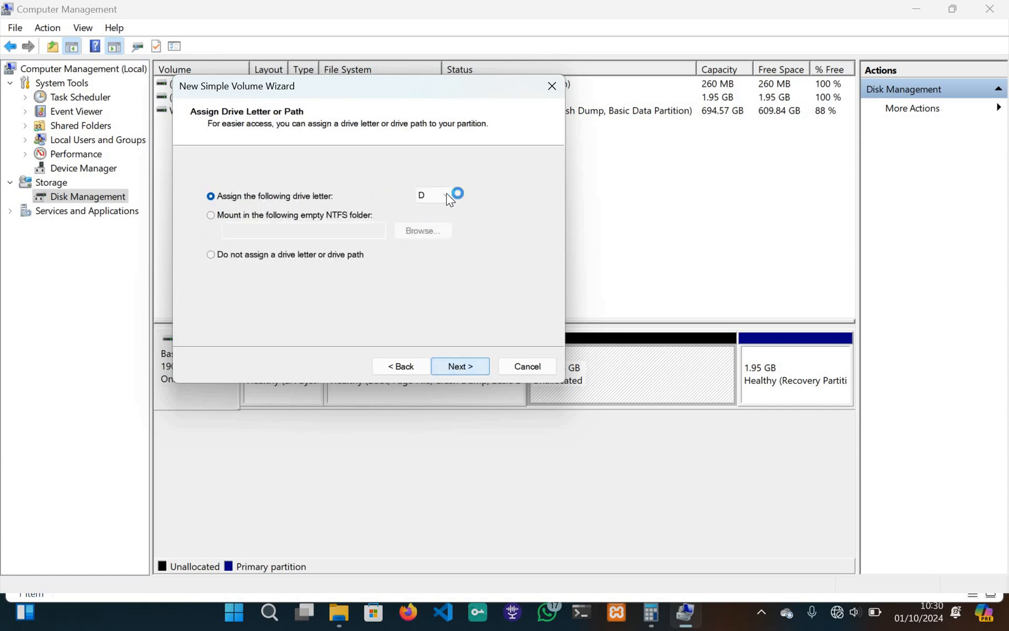
pyautogui.click(447, 196)
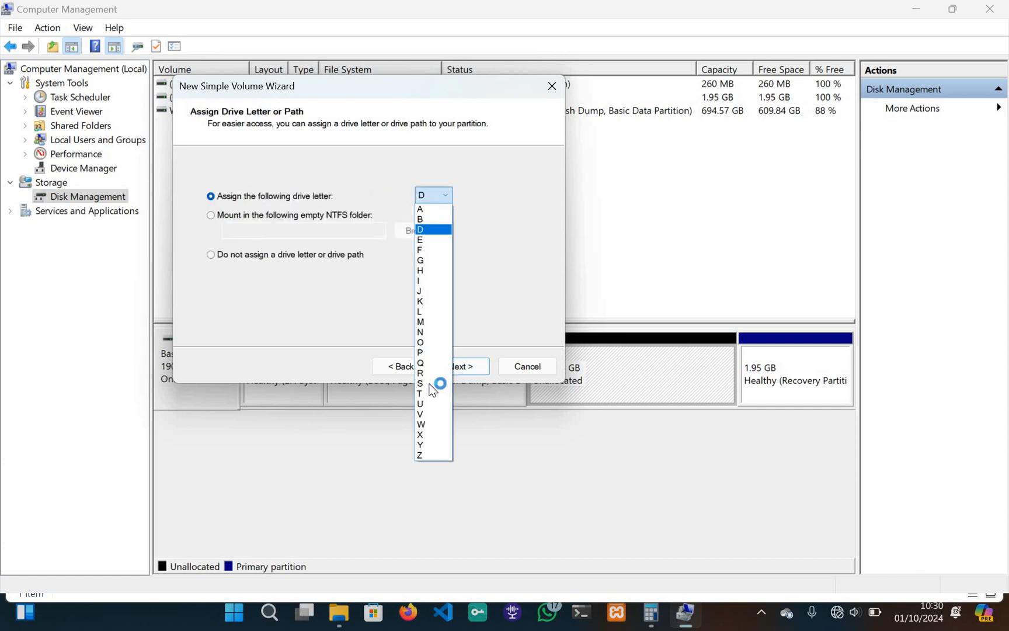
pyautogui.click(427, 384)
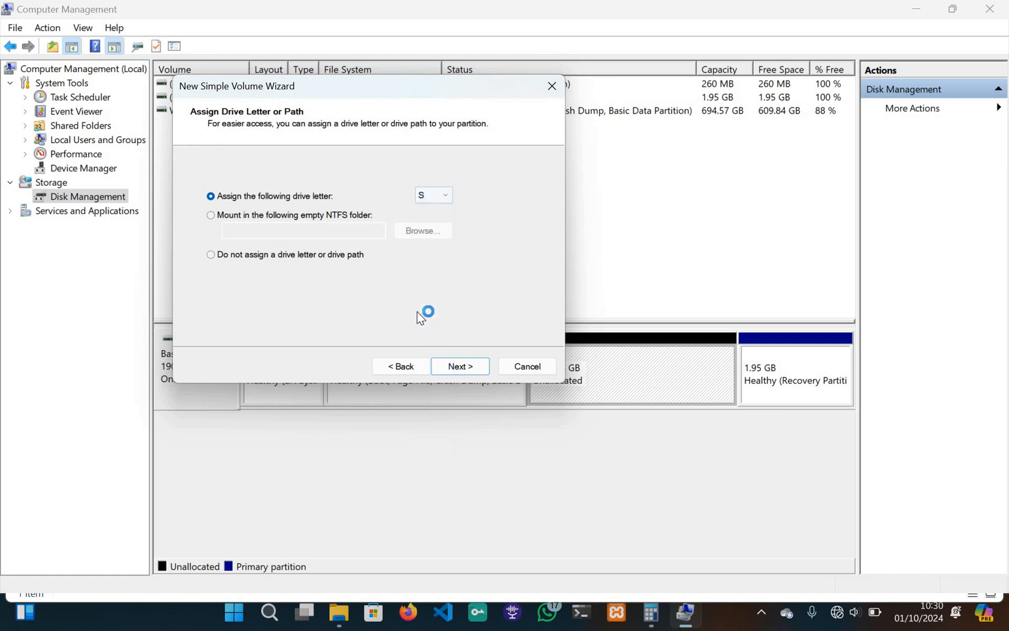
pyautogui.click(461, 367)
# Step: Clear the new volume's label and create it with the NTFS file system, default allocation unit size and quick format
pyautogui.moveTo(399, 272); pyautogui.dragTo(237, 270)
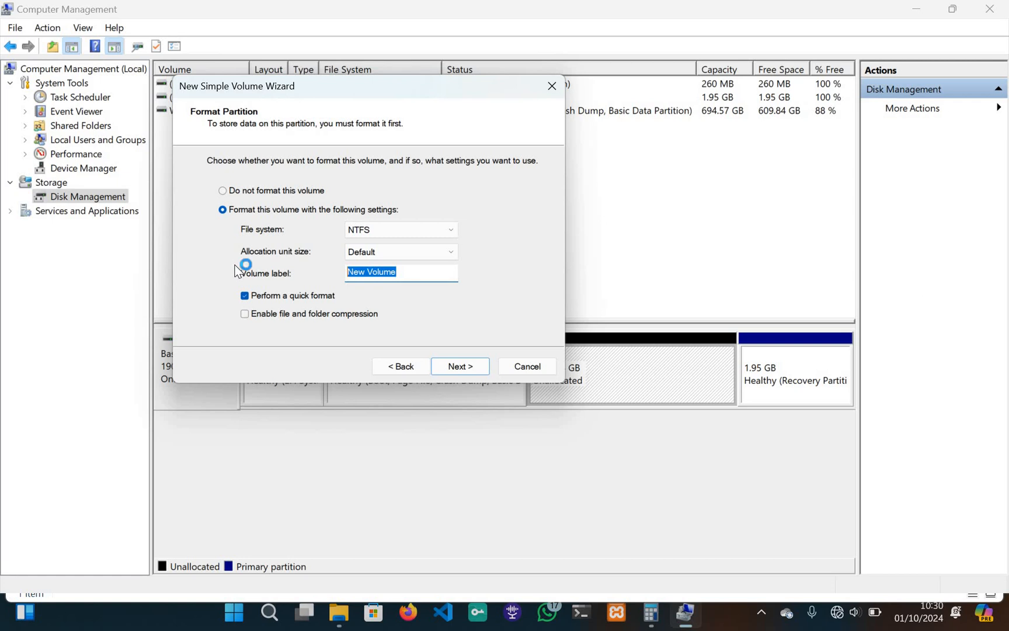
pyautogui.press('BackSpace')
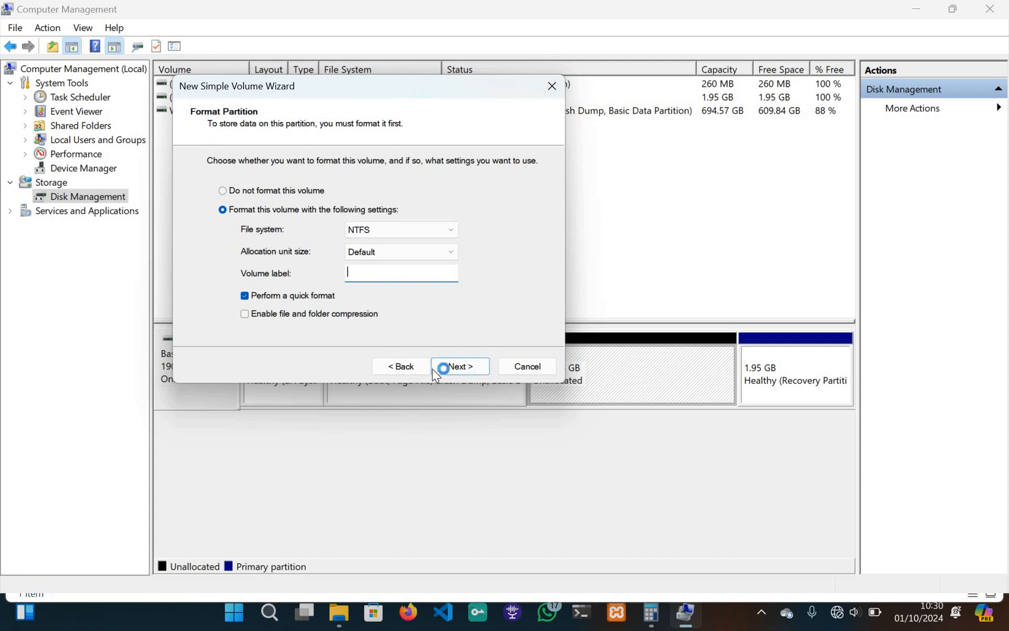
pyautogui.click(460, 366)
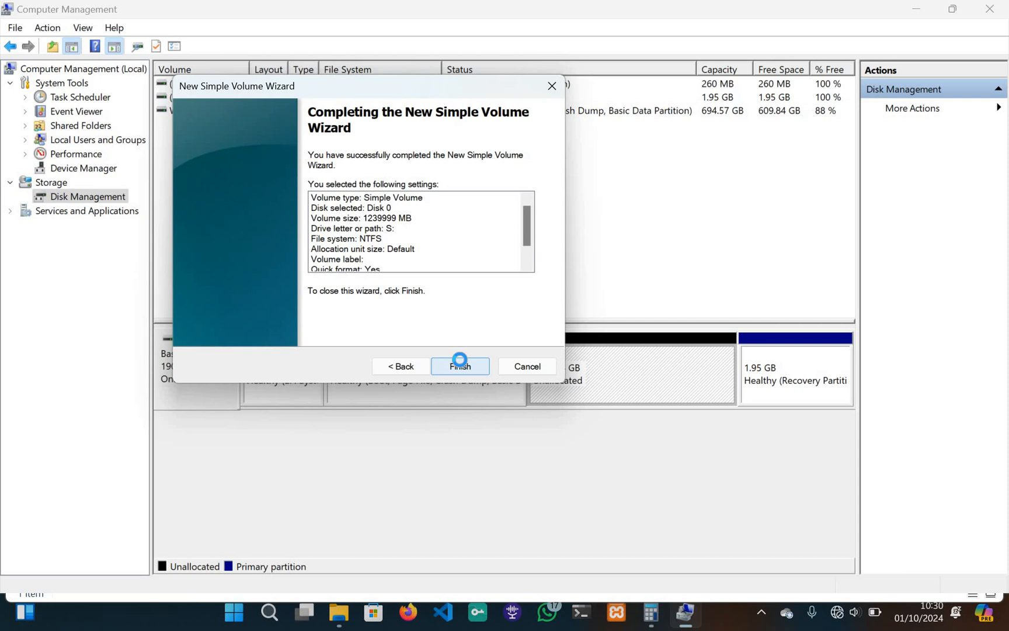
pyautogui.click(460, 363)
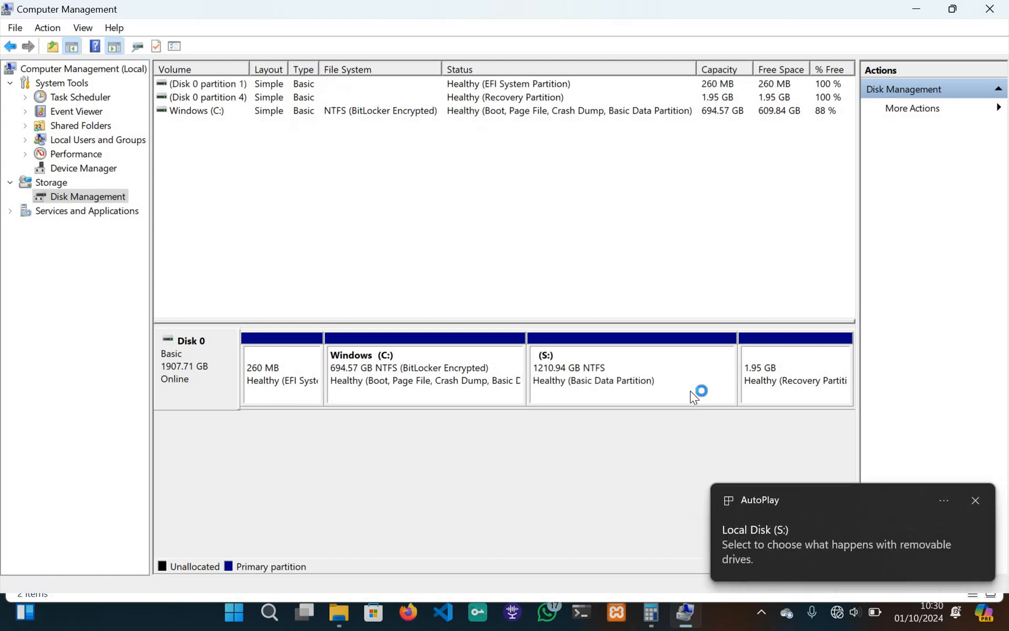
# Step: Shrink the S: volume by 620000 MB
pyautogui.click(554, 376)
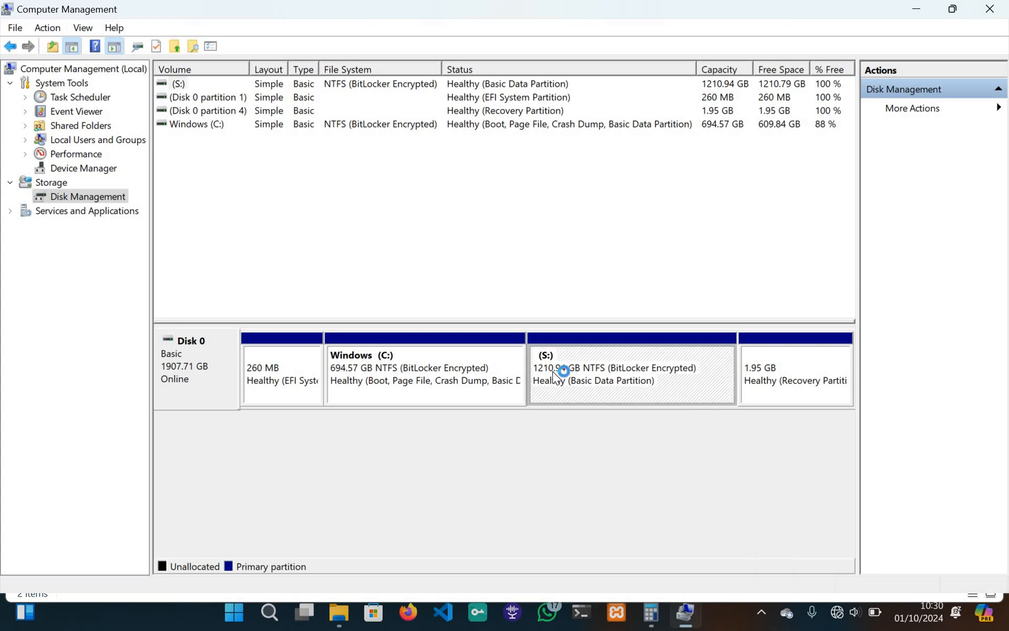
pyautogui.rightClick(553, 371)
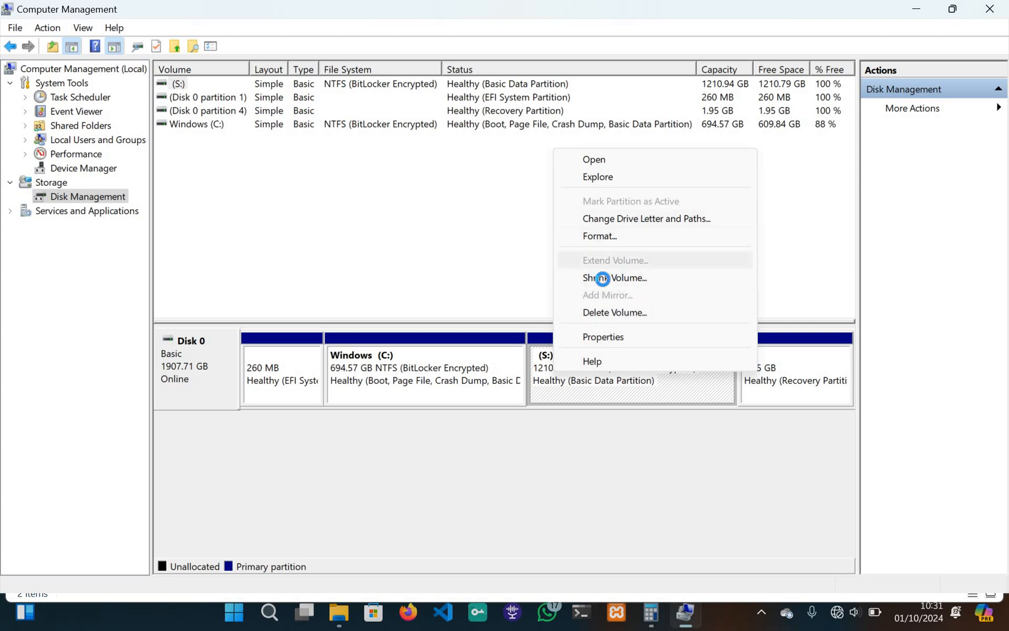
pyautogui.click(584, 278)
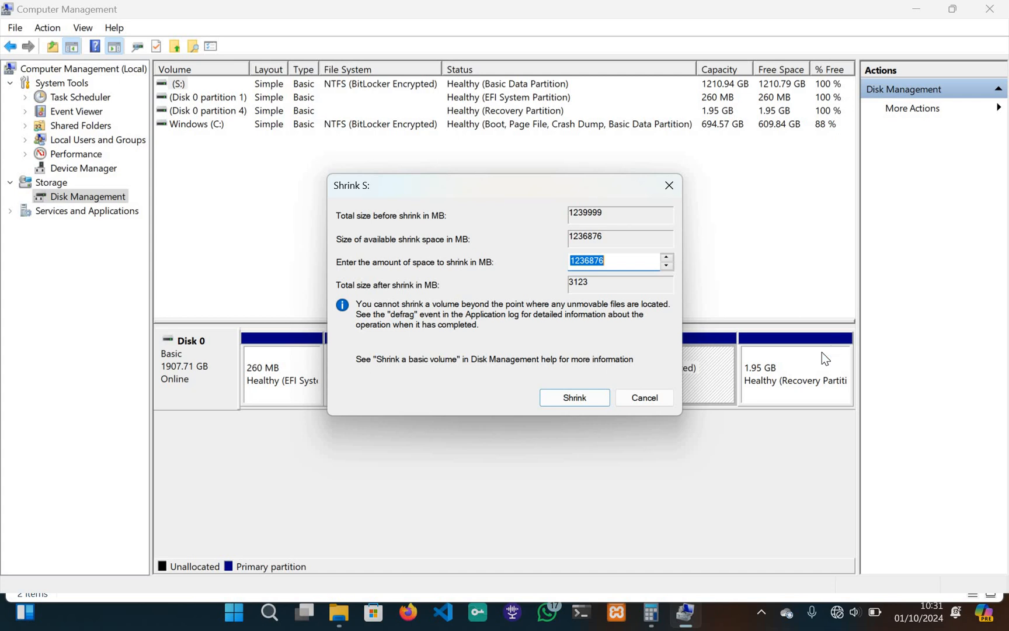
pyautogui.write('6')
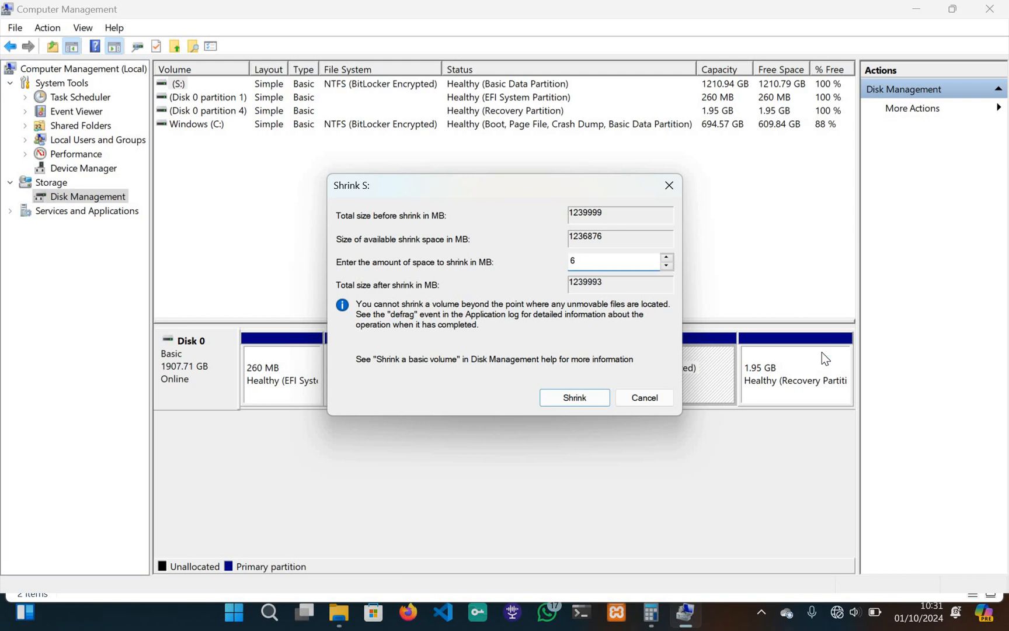
pyautogui.write('00000')
pyautogui.press('BackSpace')
pyautogui.press('BackSpace')
pyautogui.press('BackSpace')
pyautogui.press('BackSpace')
pyautogui.press('BackSpace')
pyautogui.write('20000')
pyautogui.click(549, 401)
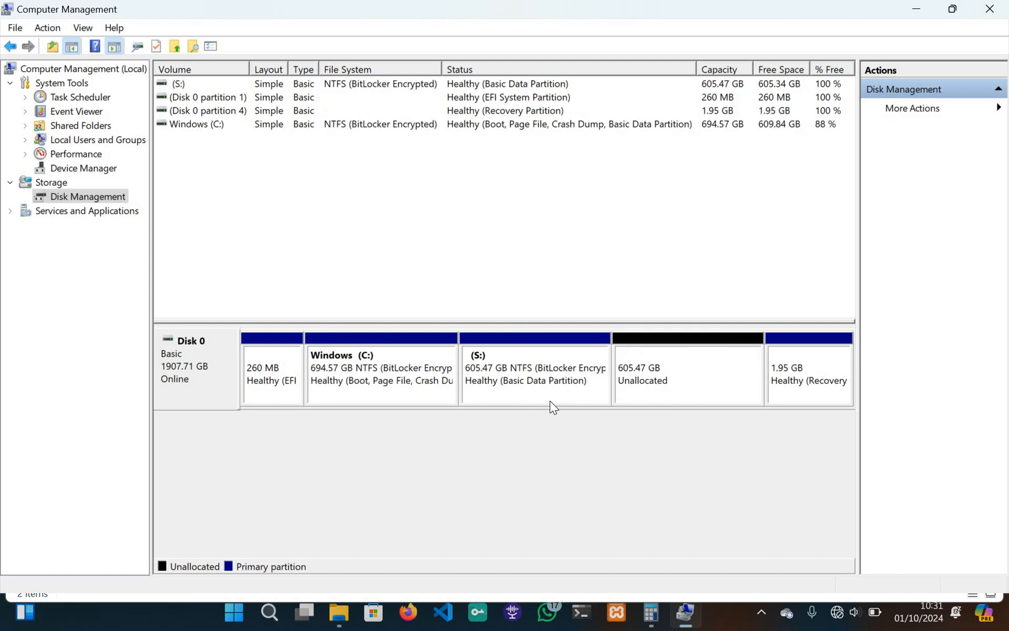
# Step: Set up a new simple volume in the remaining unallocated space with the full 620000 MB and assign it drive letter F
pyautogui.click(657, 370)
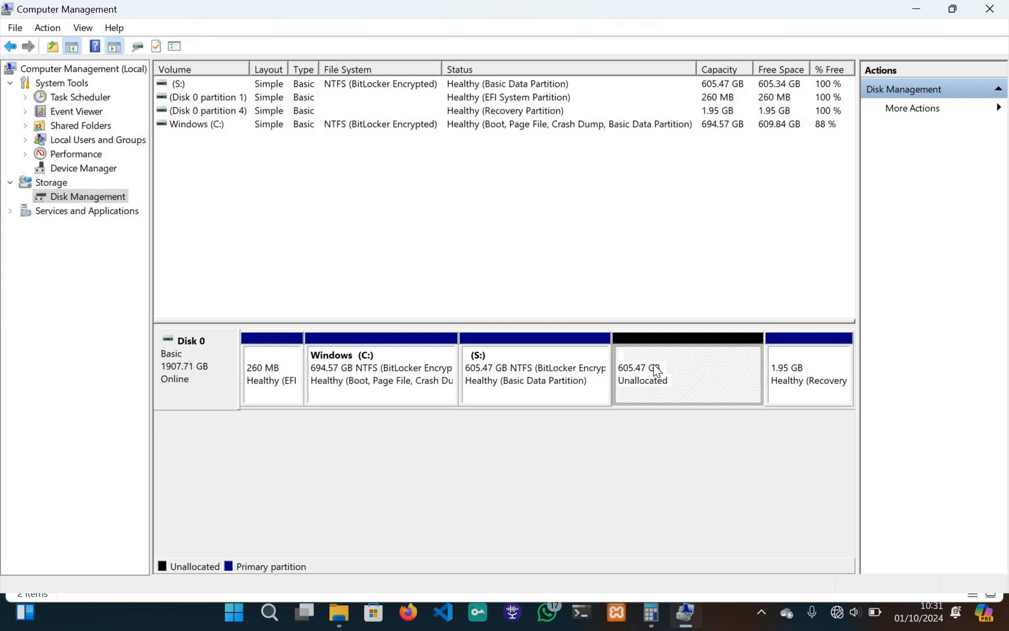
pyautogui.rightClick(655, 365)
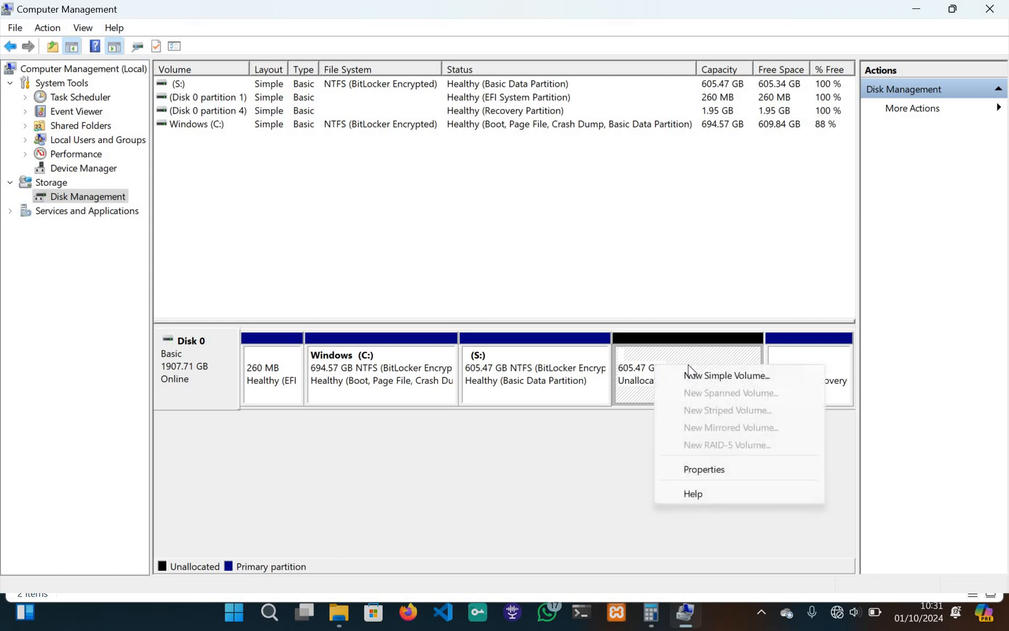
pyautogui.click(700, 377)
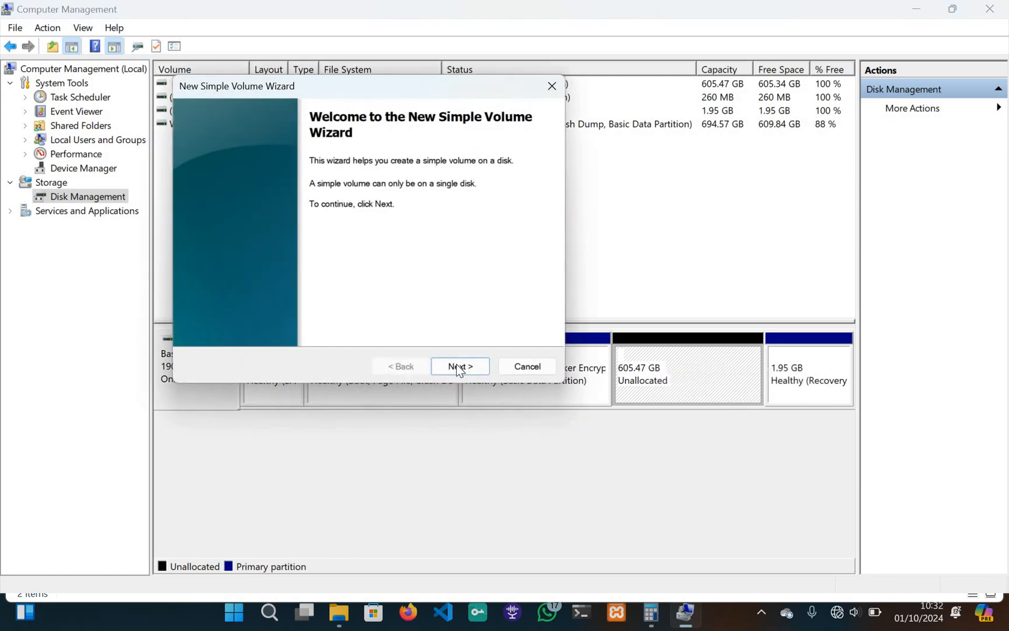
pyautogui.click(461, 366)
pyautogui.click(460, 367)
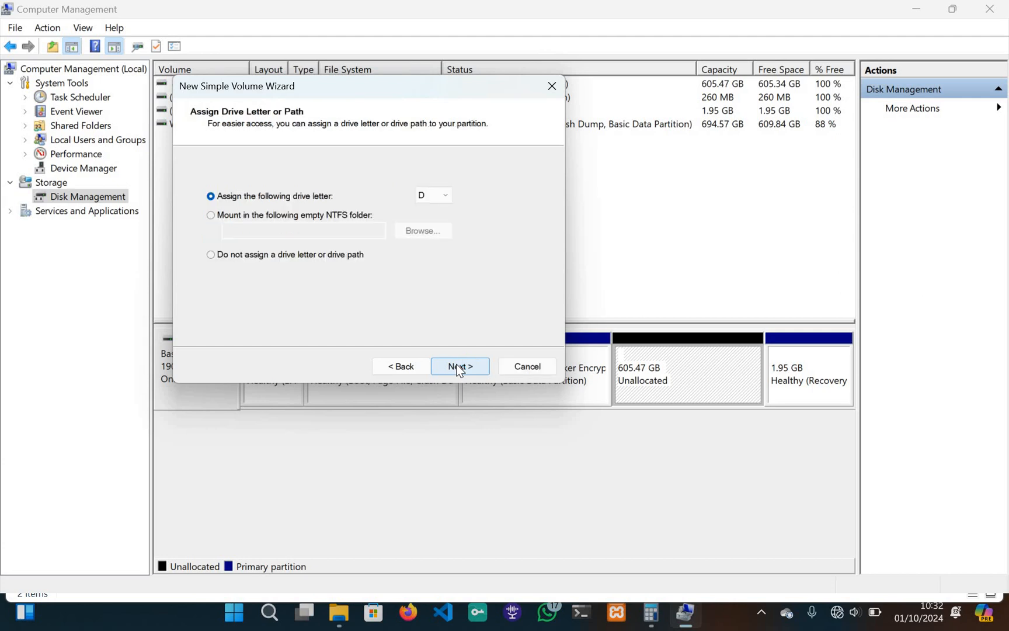
pyautogui.click(430, 191)
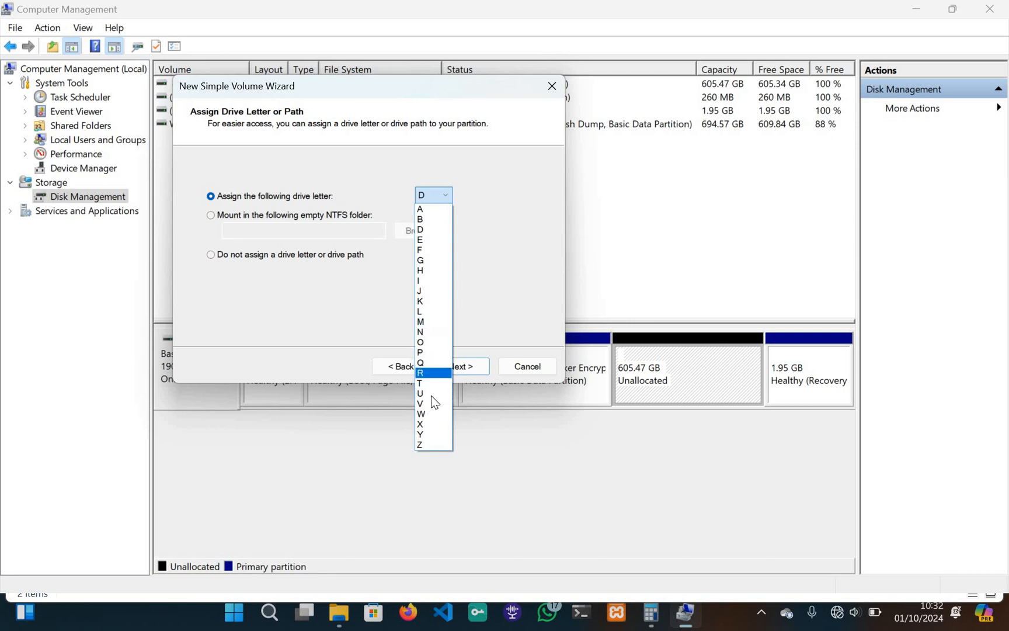
pyautogui.click(421, 250)
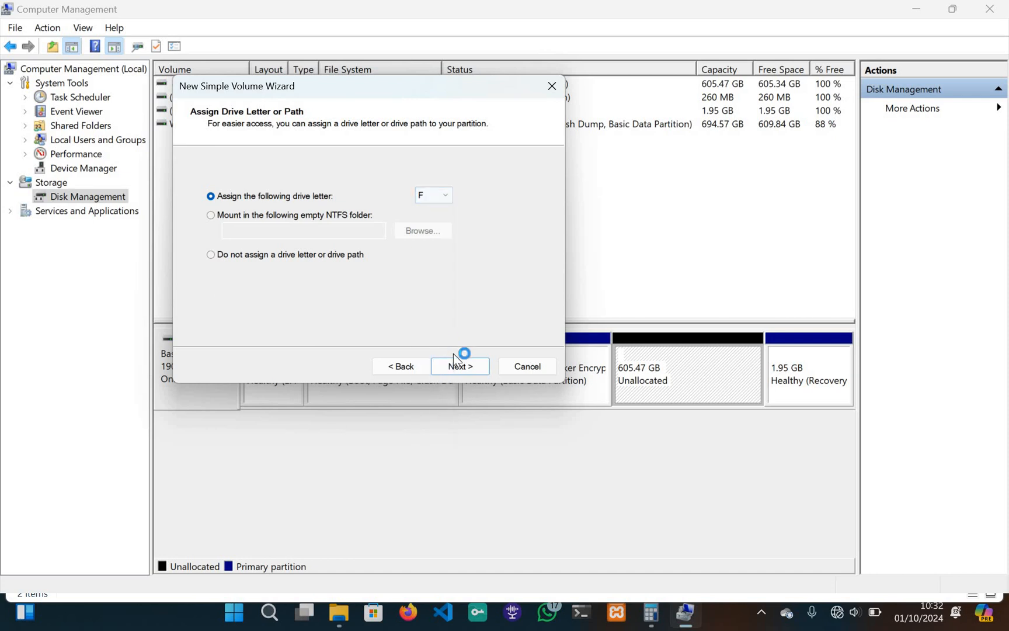
pyautogui.click(460, 367)
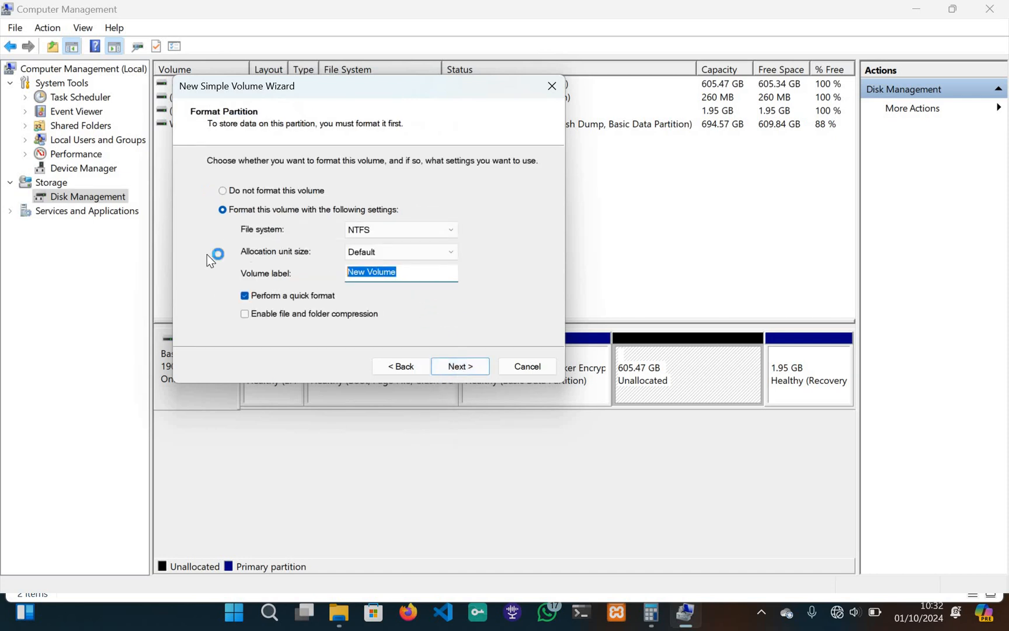
# Step: Clear the F: volume's label and create it with NTFS, default allocation unit size and quick format
pyautogui.press('BackSpace')
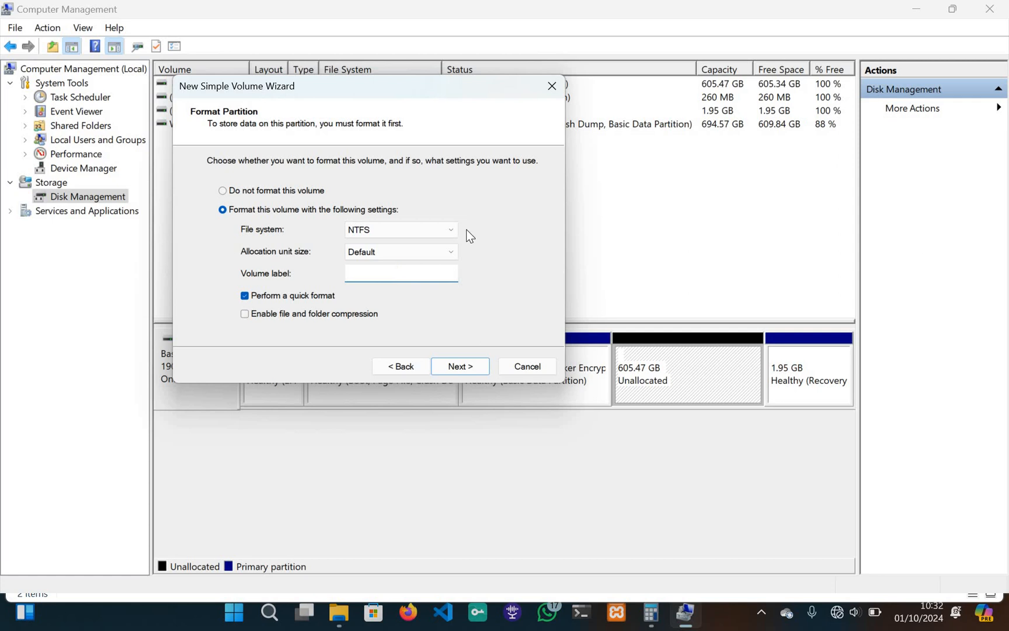
pyautogui.click(456, 366)
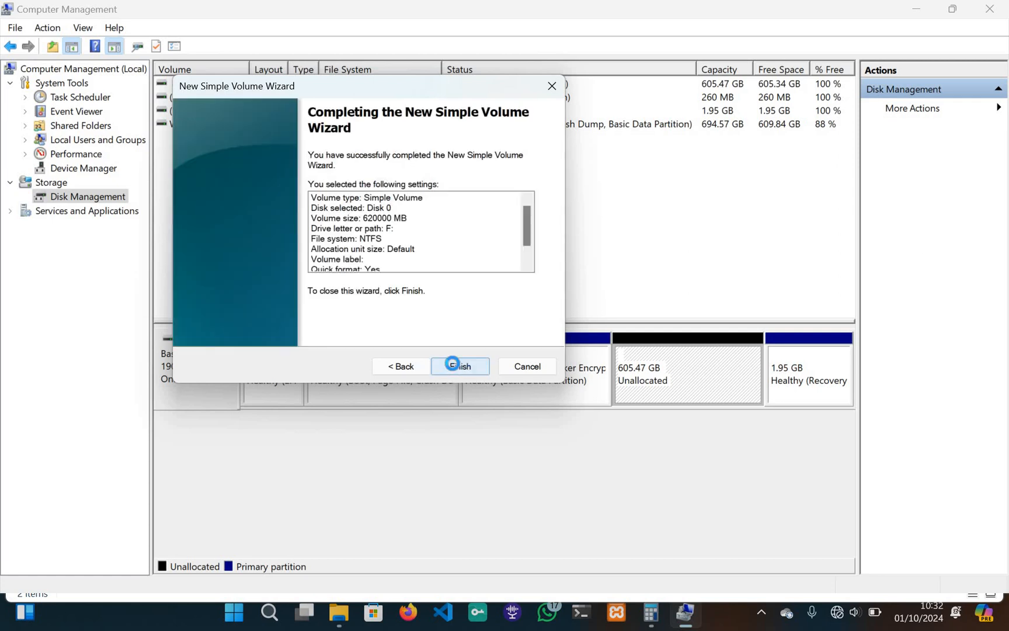
pyautogui.click(452, 364)
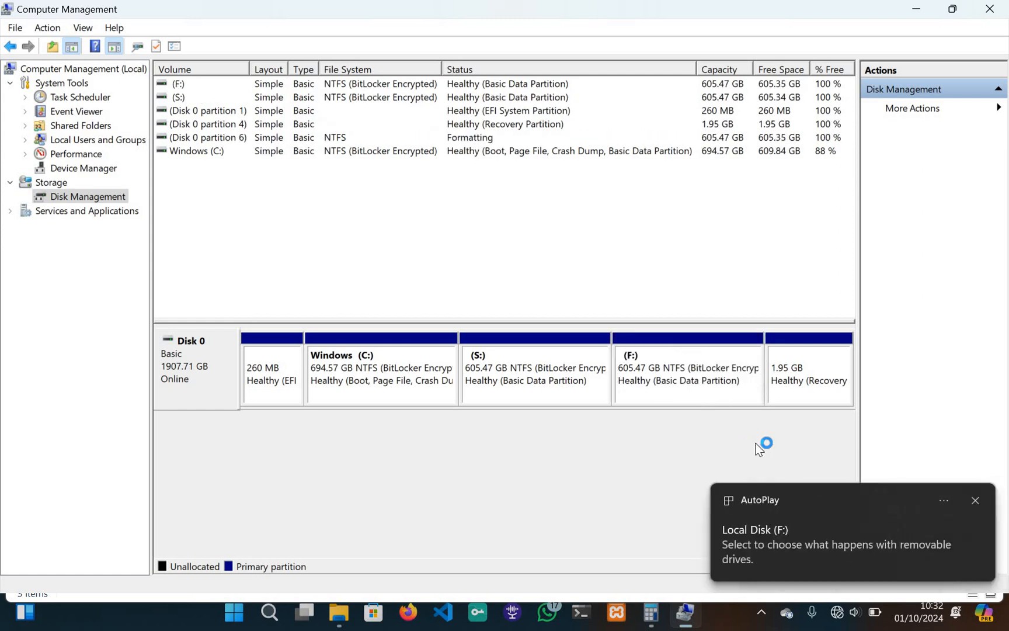
# Step: Close Computer Management and check the contents of the new F: and S: drives from This PC in File Explorer
pyautogui.click(1004, 4)
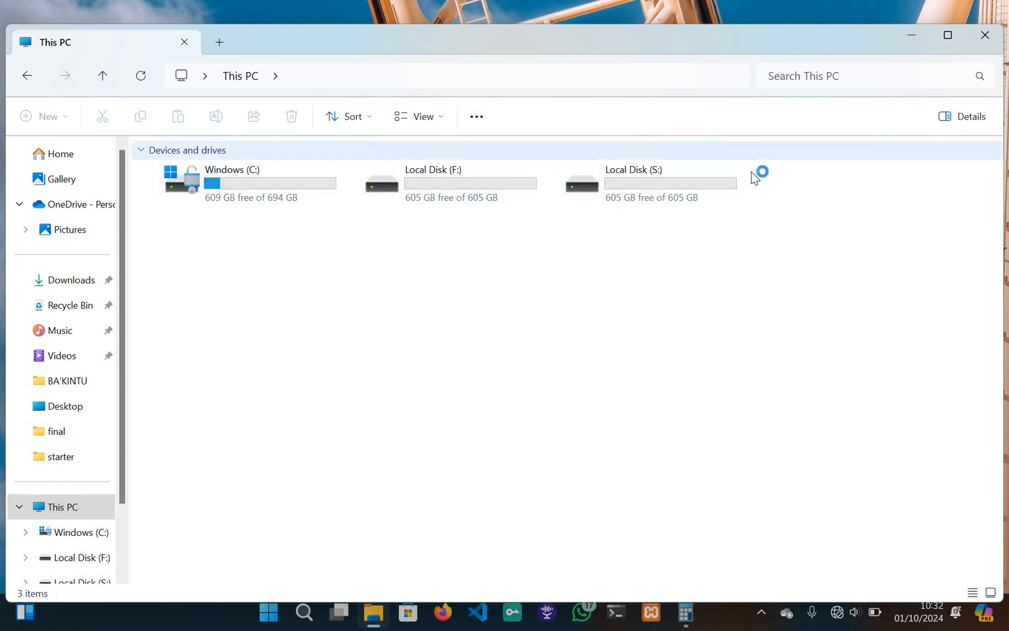
pyautogui.doubleClick(444, 179)
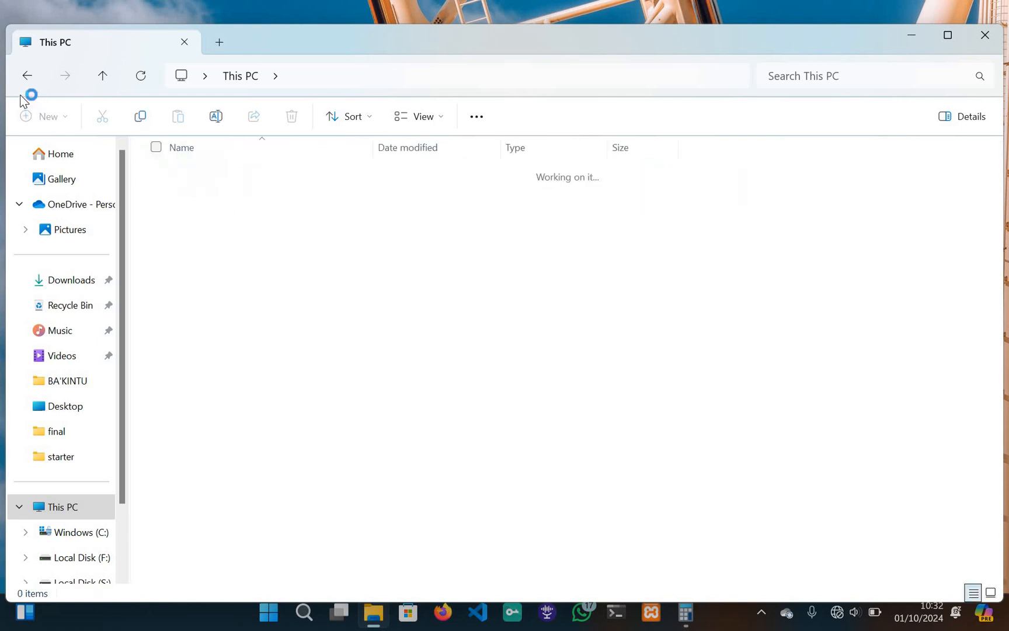
pyautogui.click(19, 75)
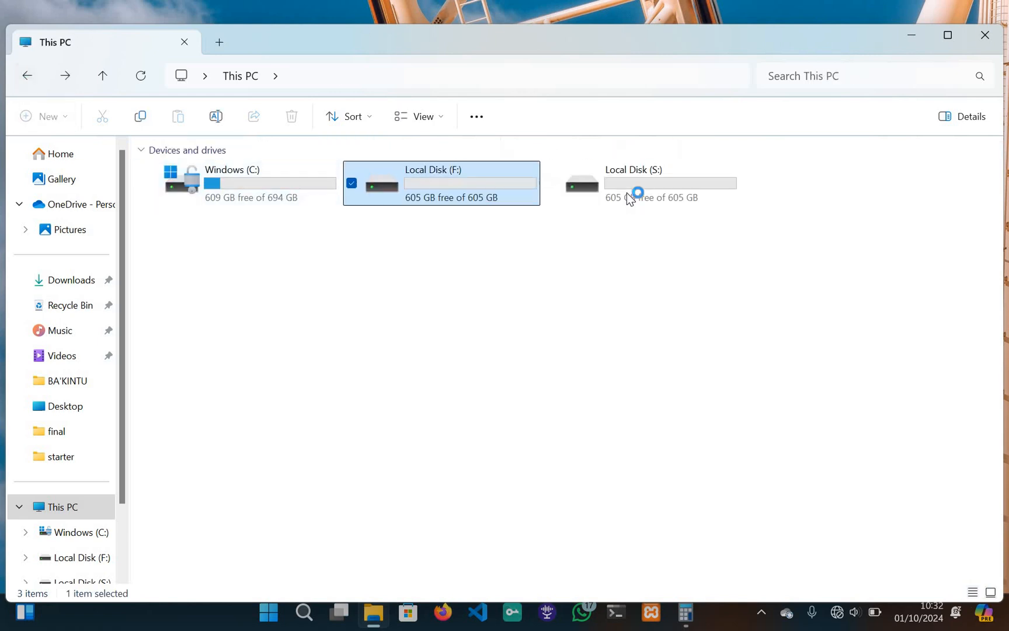
pyautogui.doubleClick(626, 193)
pyautogui.click(26, 77)
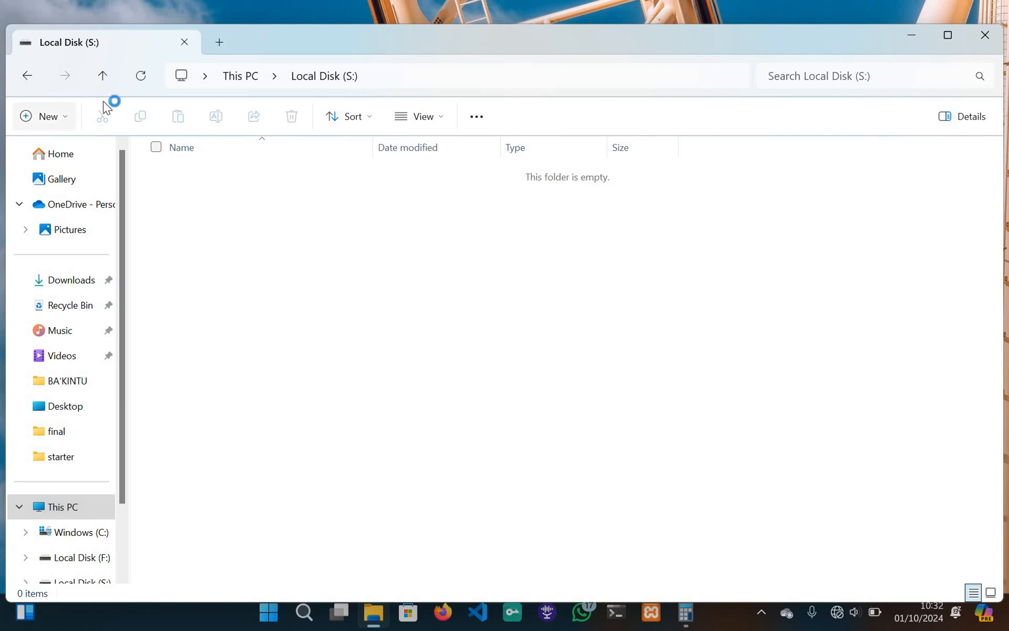